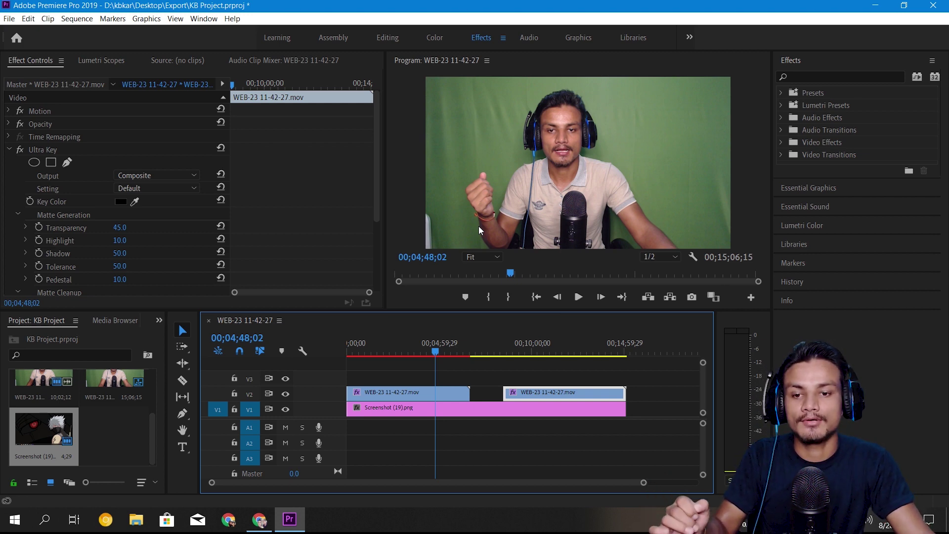
- Switch to Chrome to view the NewBlueFX Chroma Key Pro product page and close the browser
{"action": "left_click", "coordinate": [260, 519]}
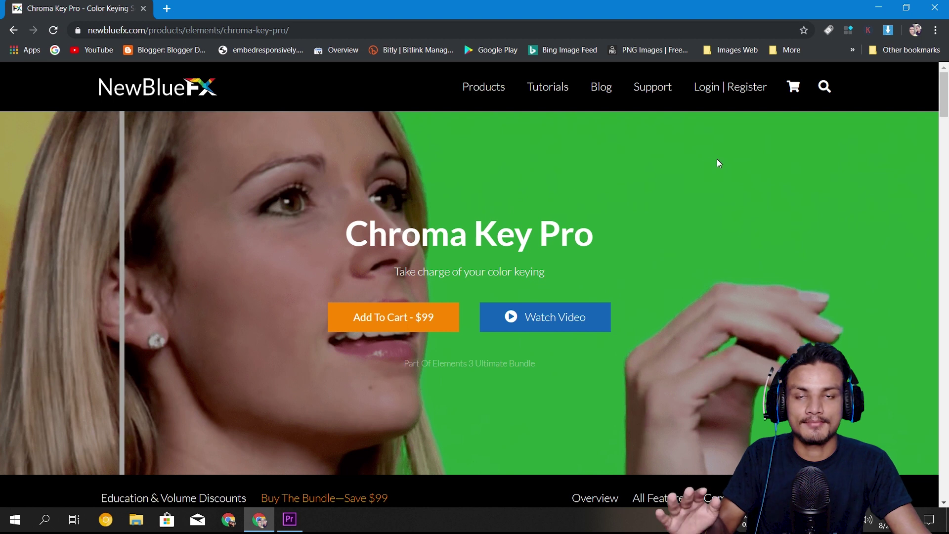
{"action": "left_click", "coordinate": [934, 7]}
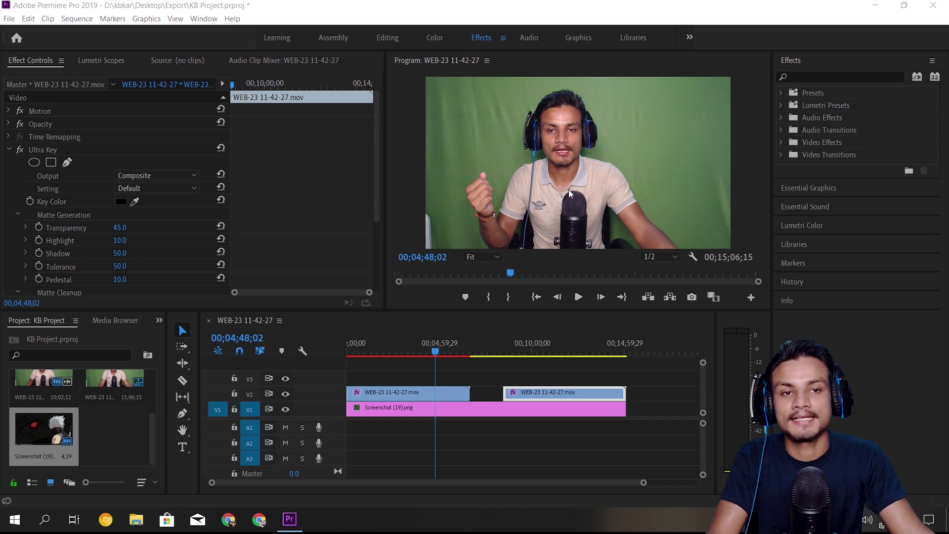
- Examine the keying effects applied to the first and second WEB-23 11-42-27.mov clips on track V2
{"action": "left_click", "coordinate": [395, 392]}
{"action": "left_click", "coordinate": [421, 347]}
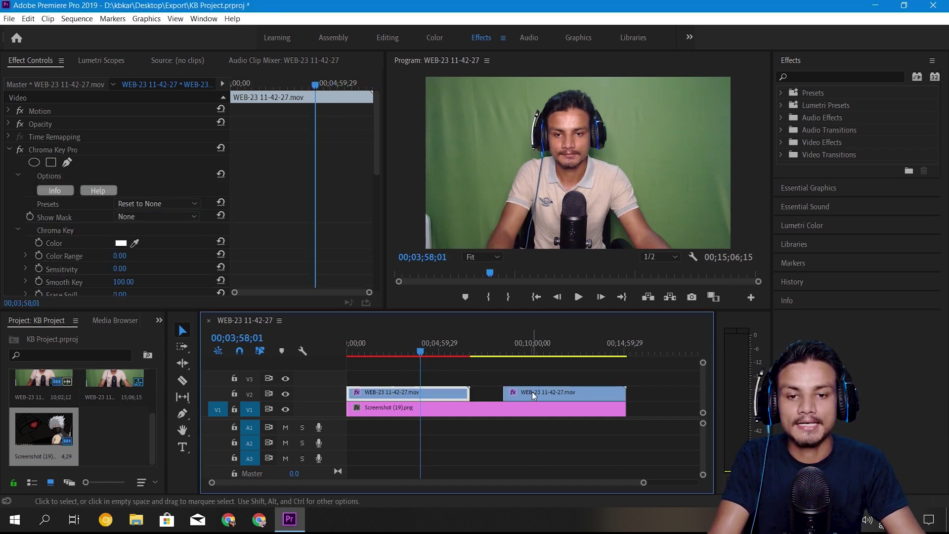
{"action": "left_click", "coordinate": [532, 392]}
{"action": "left_click", "coordinate": [432, 352]}
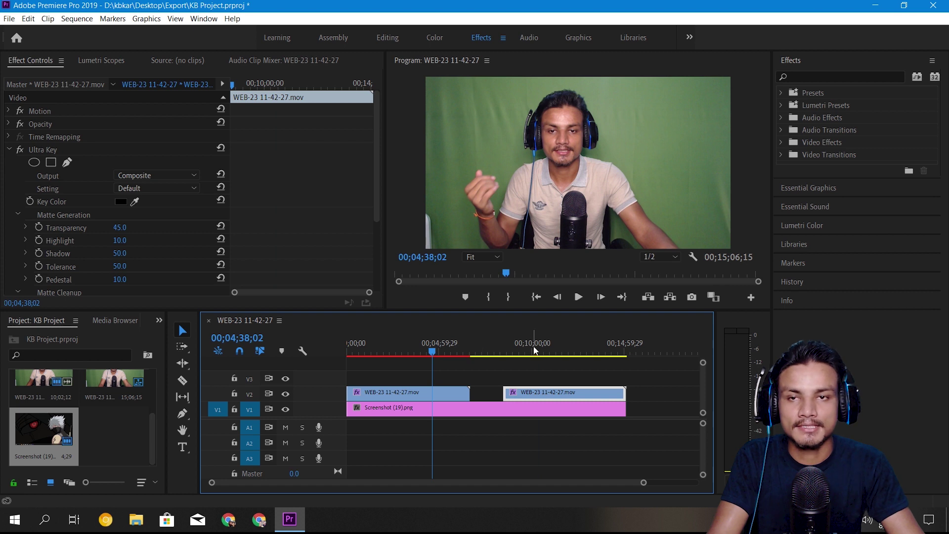
{"action": "left_click", "coordinate": [42, 153]}
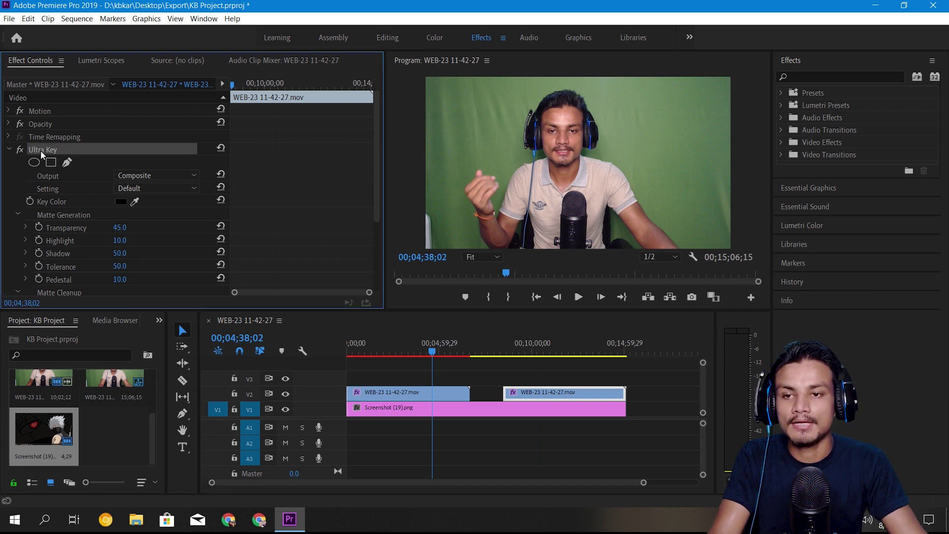
{"action": "left_click", "coordinate": [447, 384]}
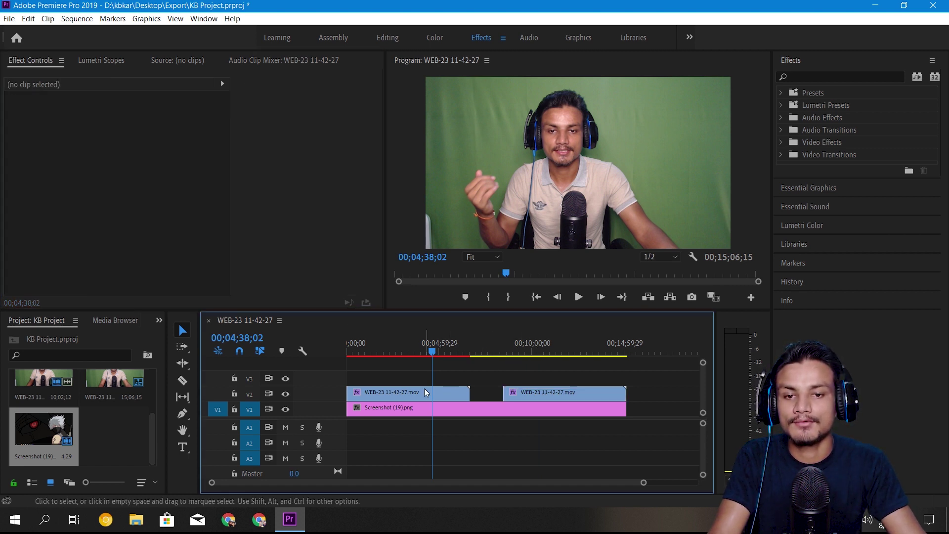
- Sample the green backdrop as the first clip's Chroma Key Pro color, using the frame at 00;03;34;02
{"action": "left_click", "coordinate": [424, 389]}
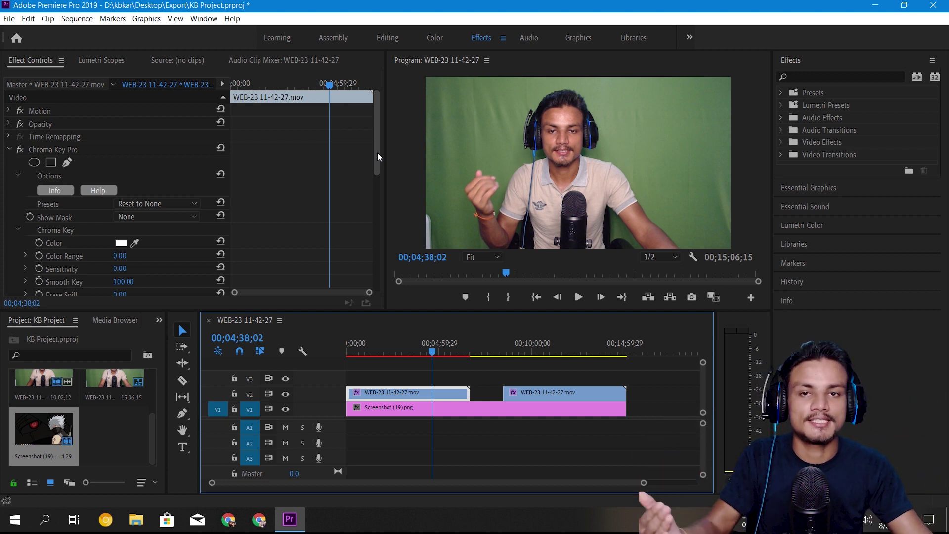
{"action": "left_click", "coordinate": [439, 349]}
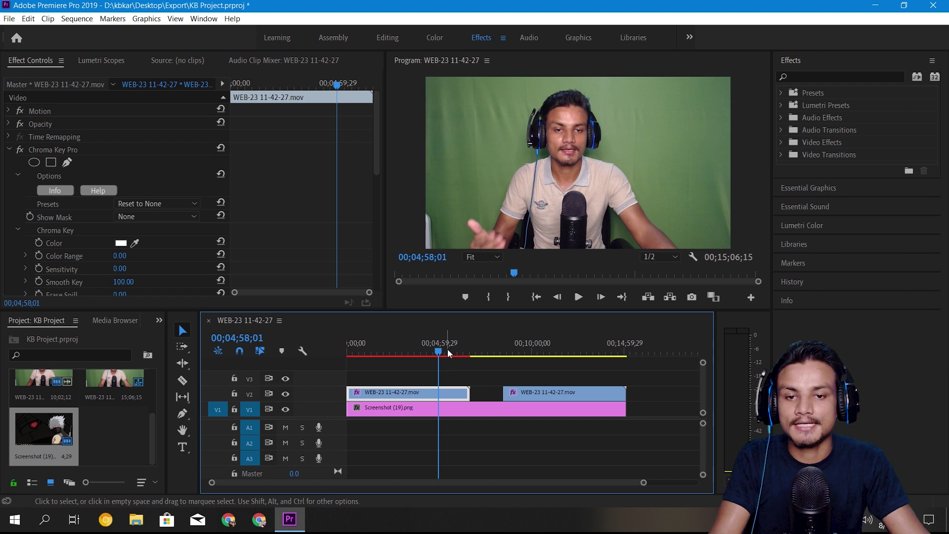
{"action": "left_click_drag", "start_coordinate": [437, 352], "coordinate": [413, 352]}
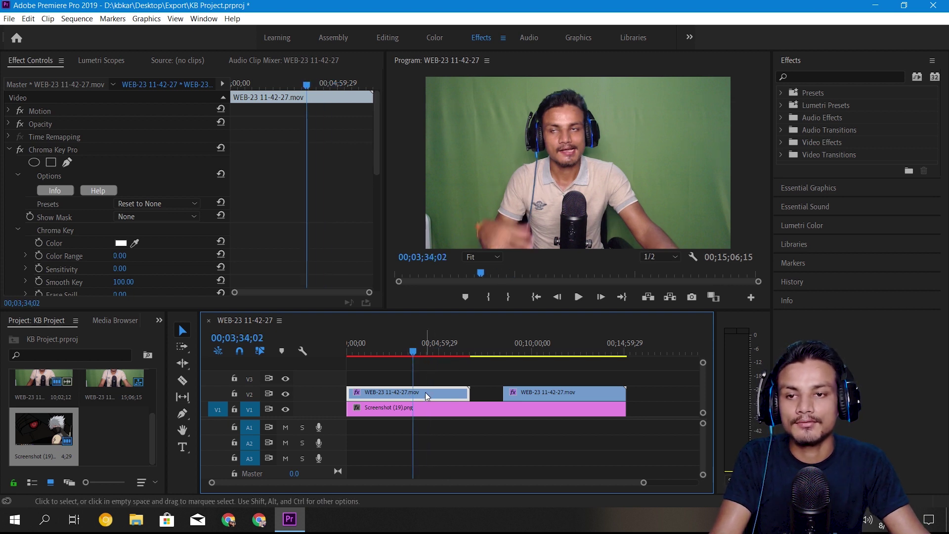
{"action": "left_click", "coordinate": [72, 151]}
{"action": "left_click", "coordinate": [824, 78]}
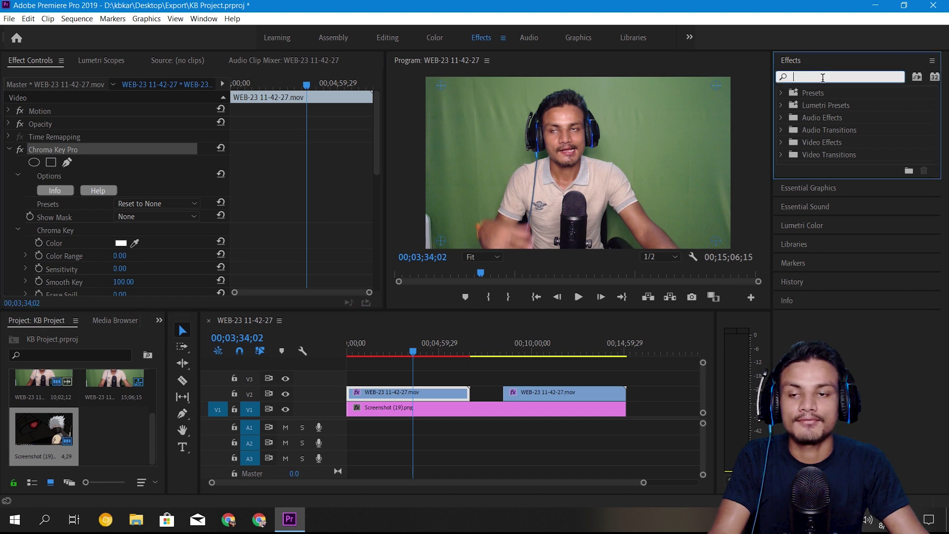
{"action": "left_click", "coordinate": [128, 171]}
{"action": "scroll", "coordinate": [376, 165], "scroll_direction": "down", "scroll_amount": 2}
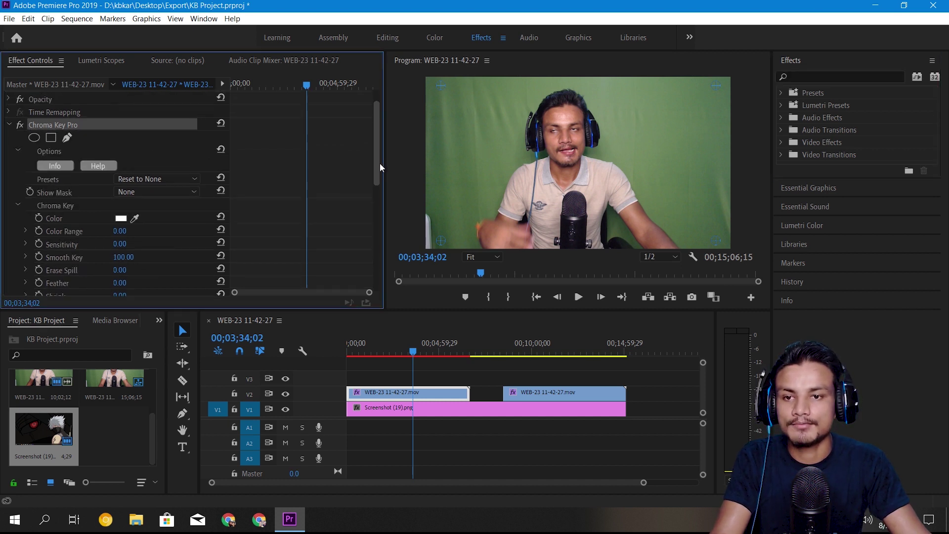
{"action": "scroll", "coordinate": [380, 163], "scroll_direction": "up", "scroll_amount": 2}
{"action": "left_click", "coordinate": [134, 227]}
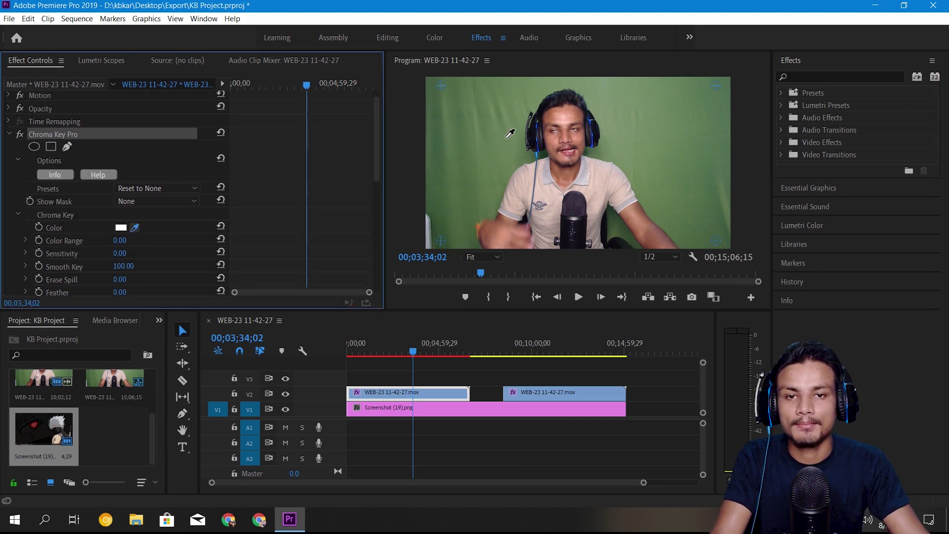
{"action": "left_click", "coordinate": [477, 118]}
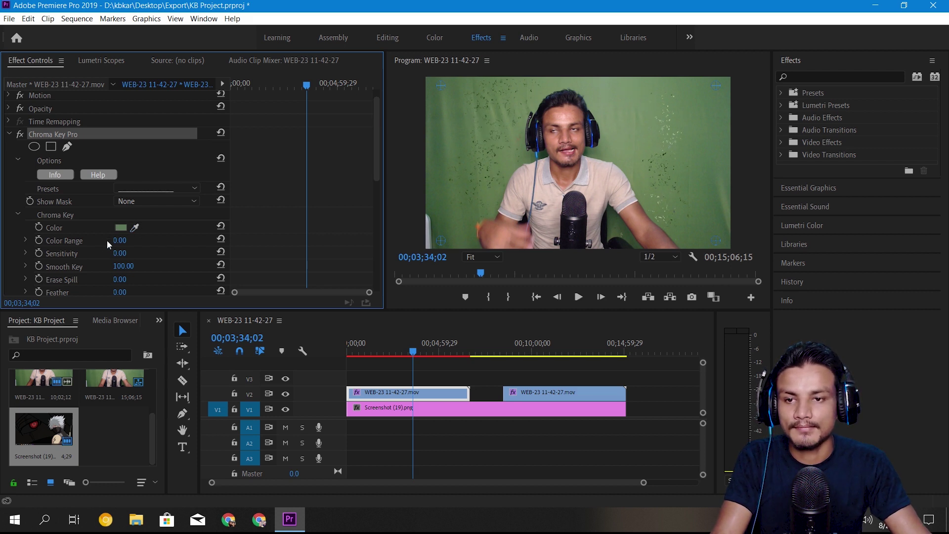
- Set Chroma Key Pro's Color Range to 86 and Sensitivity to 38, checking the composite at 00;03;10;01
{"action": "left_click_drag", "start_coordinate": [122, 247], "coordinate": [183, 247]}
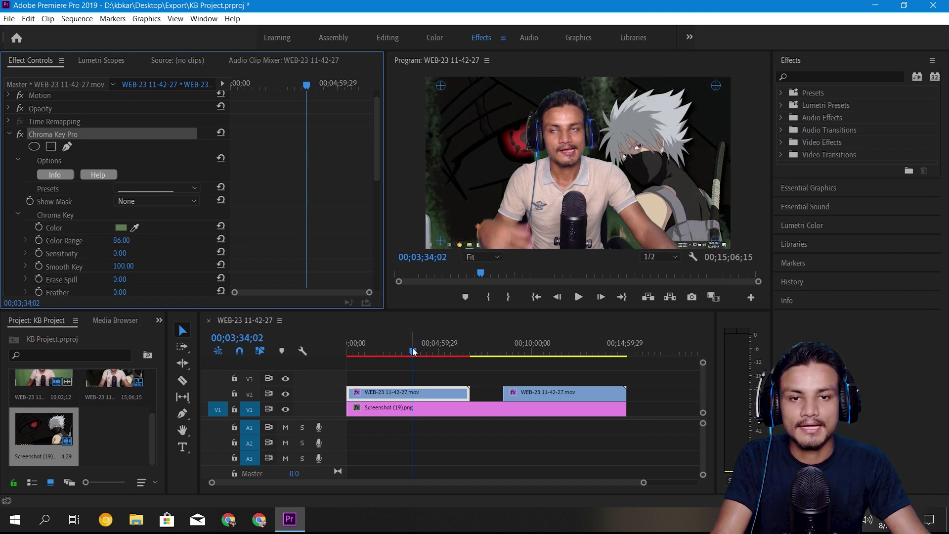
{"action": "left_click_drag", "start_coordinate": [413, 351], "coordinate": [405, 351]}
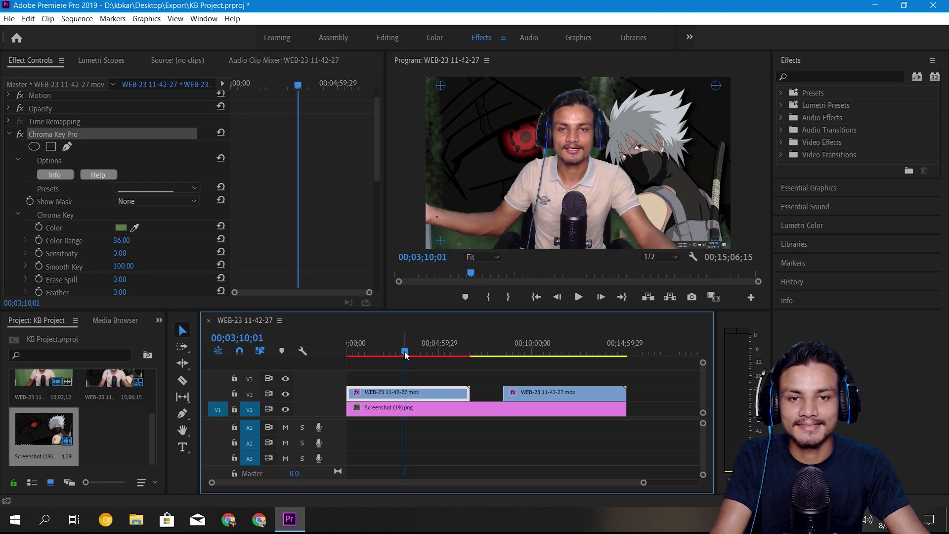
{"action": "left_click", "coordinate": [123, 241]}
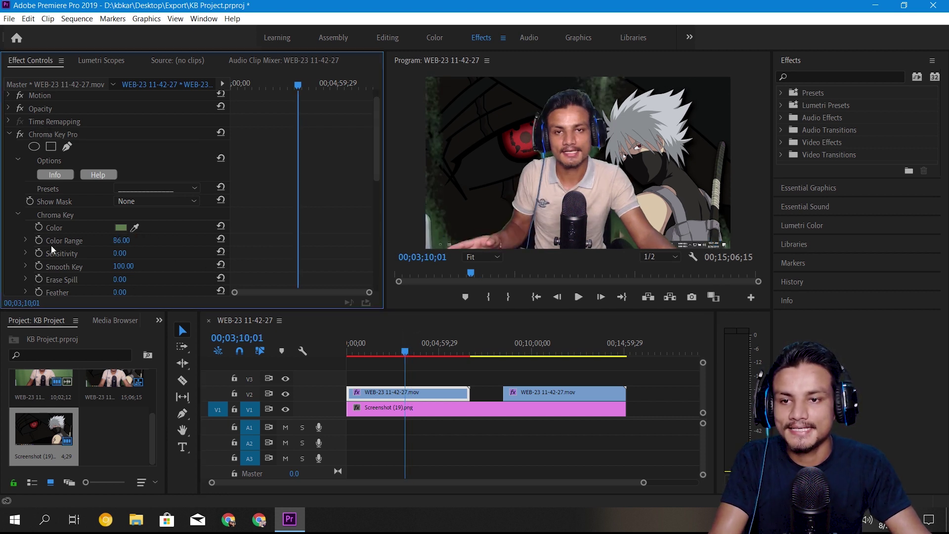
{"action": "left_click", "coordinate": [120, 253]}
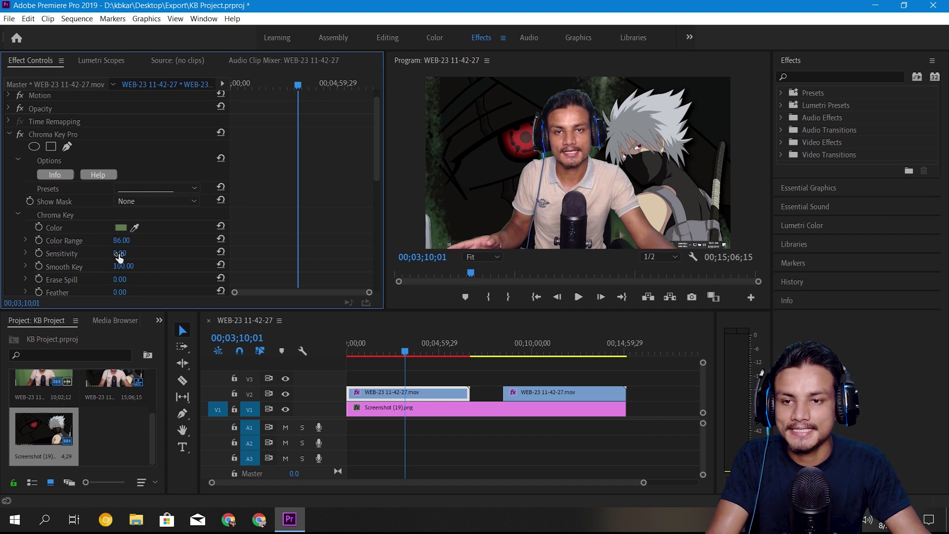
{"action": "type", "text": "20"}
{"action": "key", "text": "Return"}
{"action": "left_click", "coordinate": [121, 253]}
{"action": "type", "text": "35"}
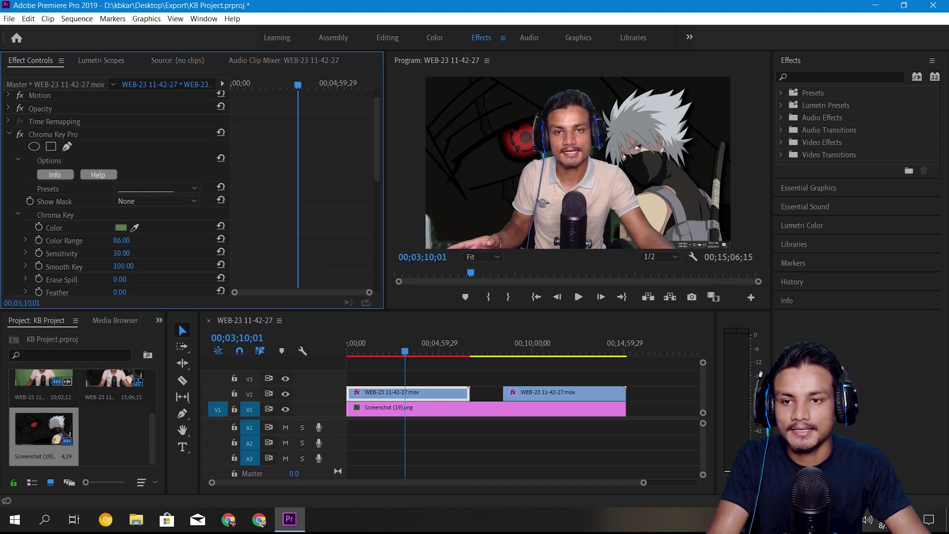
{"action": "key", "text": "Return"}
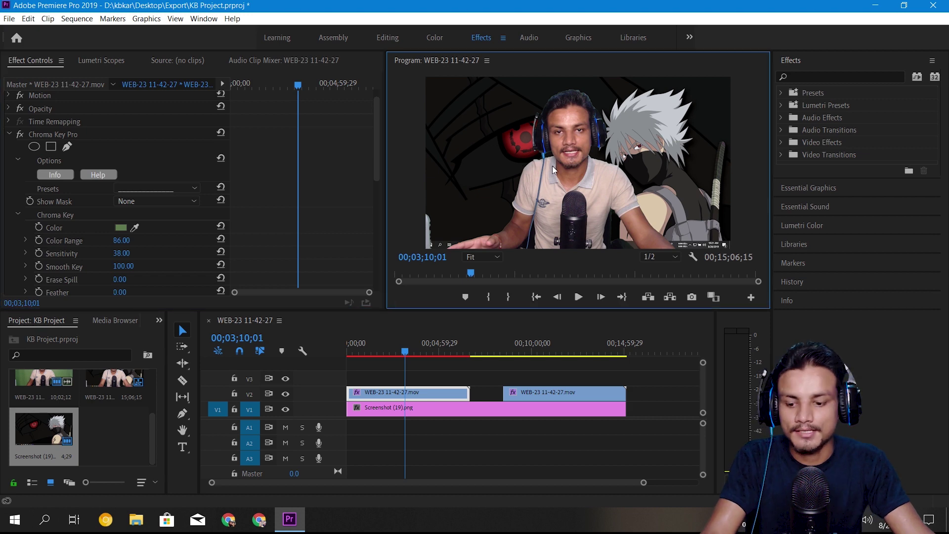
{"action": "key", "text": "grave"}
{"action": "key", "text": "grave"}
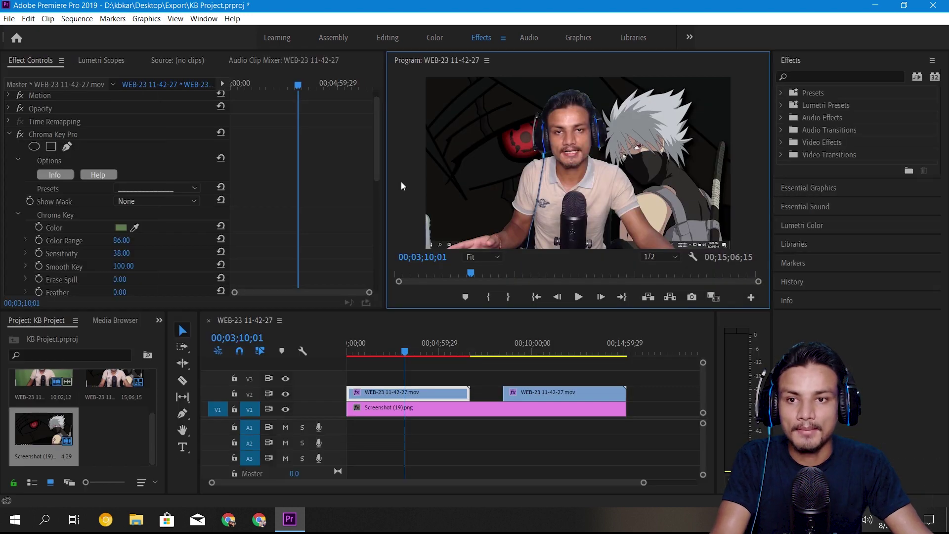
- Set Chroma Key Pro's Show Mask to Chroma Key and inspect the matte in the enlarged Program monitor
{"action": "left_click", "coordinate": [141, 198]}
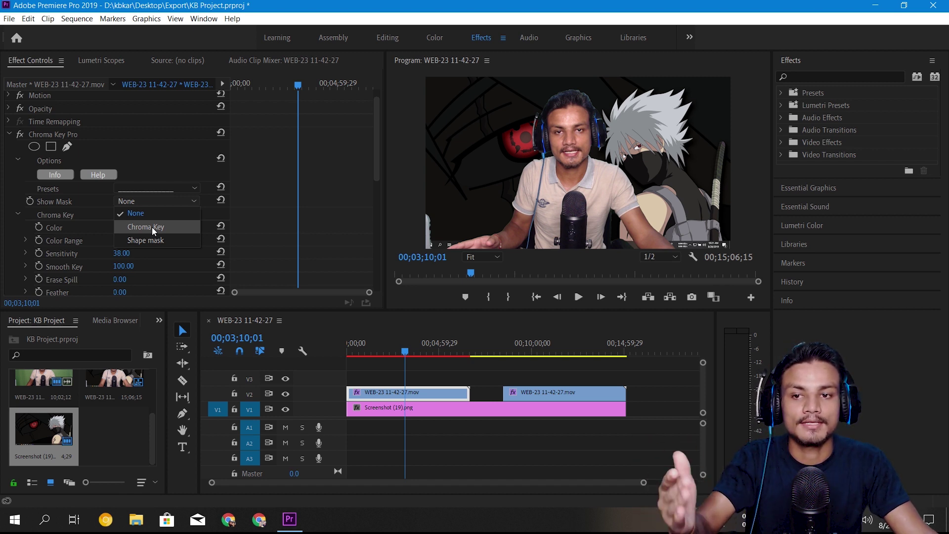
{"action": "left_click", "coordinate": [153, 227]}
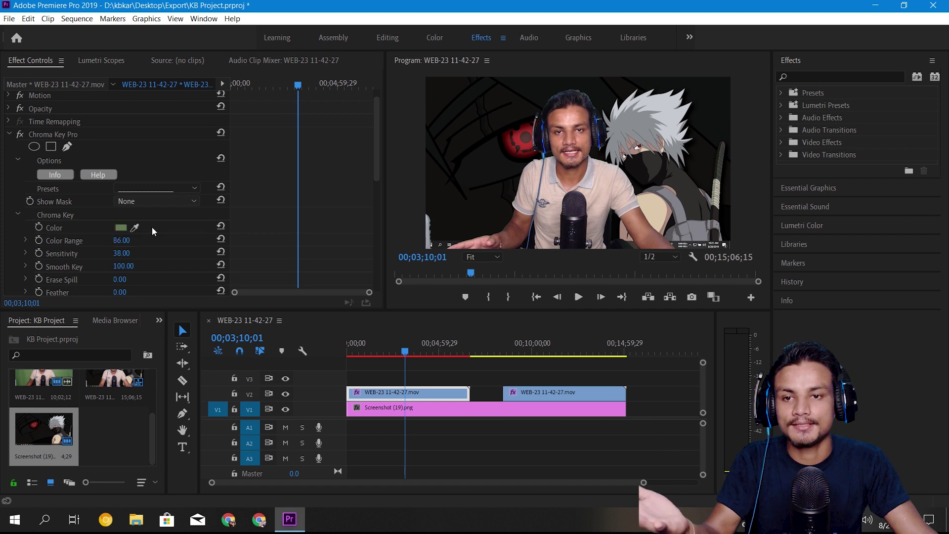
{"action": "left_click", "coordinate": [624, 149]}
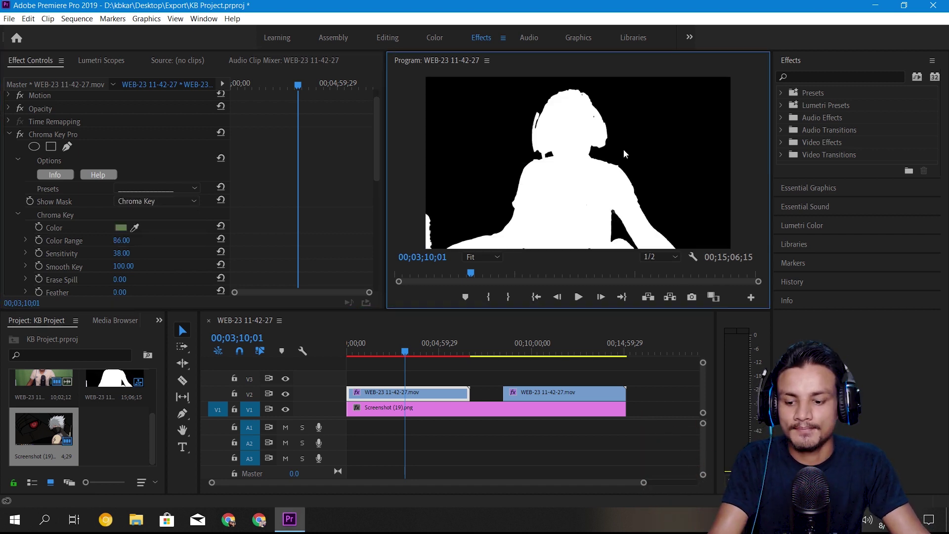
{"action": "key", "text": "grave"}
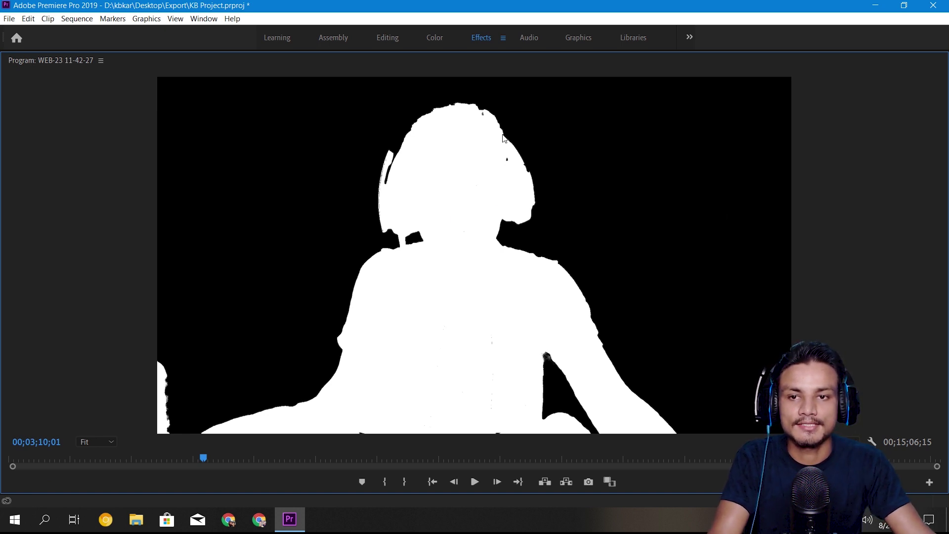
{"action": "key", "text": "grave"}
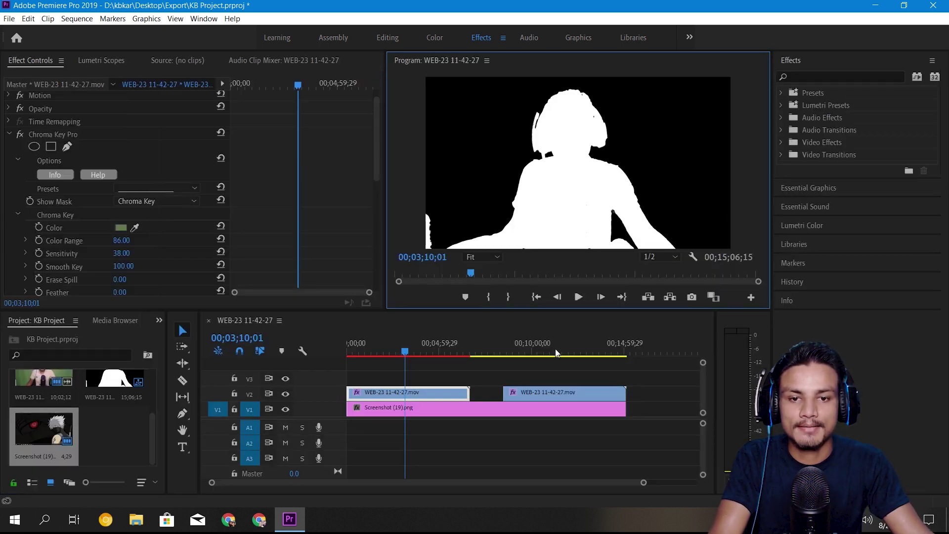
- Sample the green backdrop as the second clip's Ultra Key color, using the frame at 00;09;22;06
{"action": "left_click", "coordinate": [520, 348]}
{"action": "left_click", "coordinate": [543, 388]}
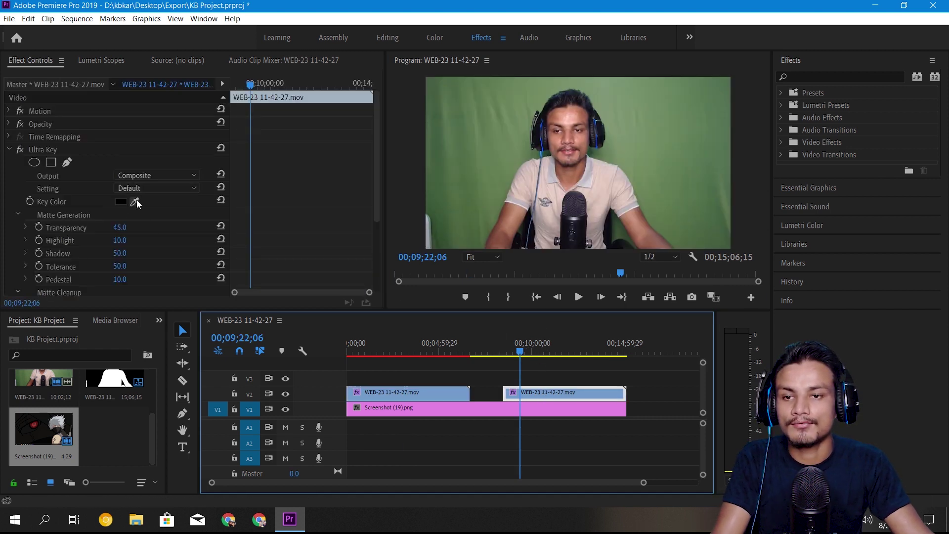
{"action": "left_click", "coordinate": [135, 201]}
{"action": "left_click", "coordinate": [490, 118]}
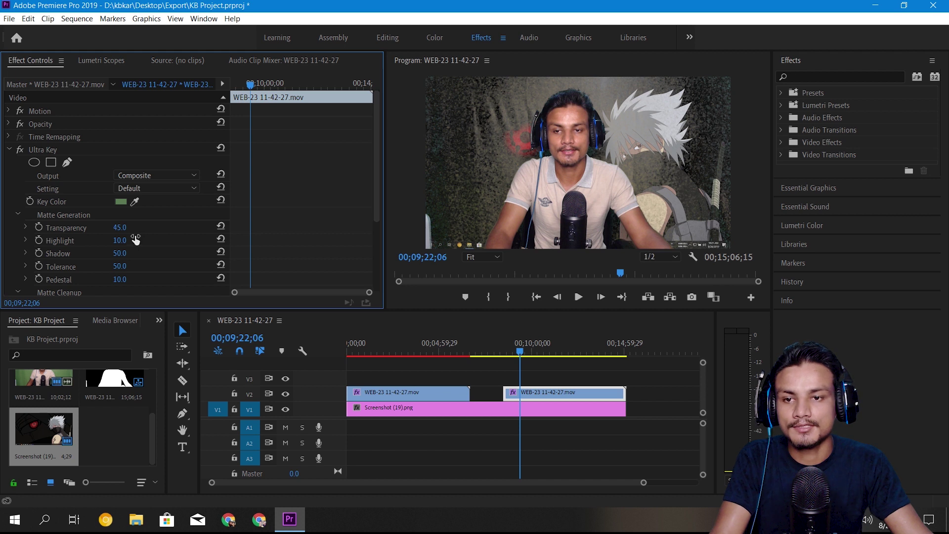
- Set Ultra Key's Highlight and Shadow to 0 and Tolerance and Pedestal to 100, checking the composite in the enlarged Program monitor
{"action": "left_click_drag", "start_coordinate": [120, 243], "coordinate": [117, 244]}
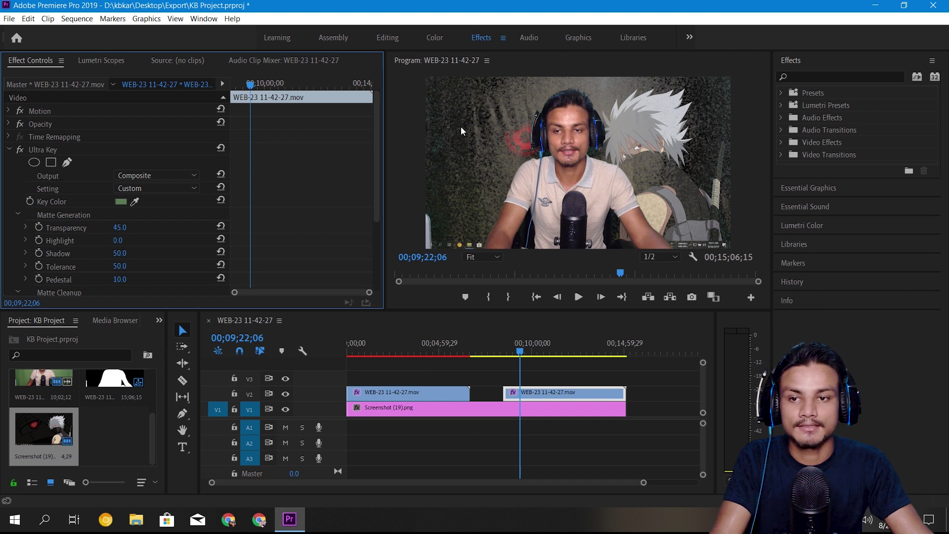
{"action": "left_click_drag", "start_coordinate": [119, 254], "coordinate": [139, 279]}
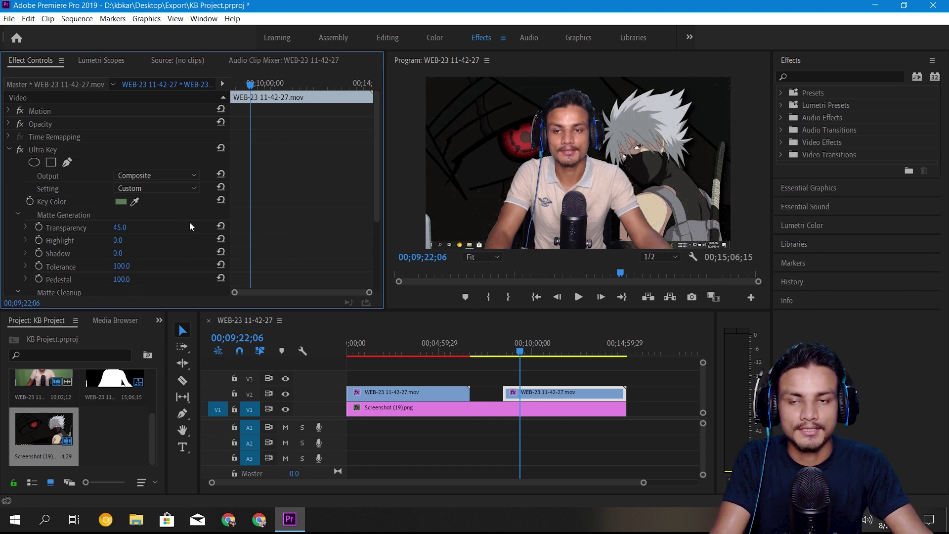
{"action": "key", "text": "grave"}
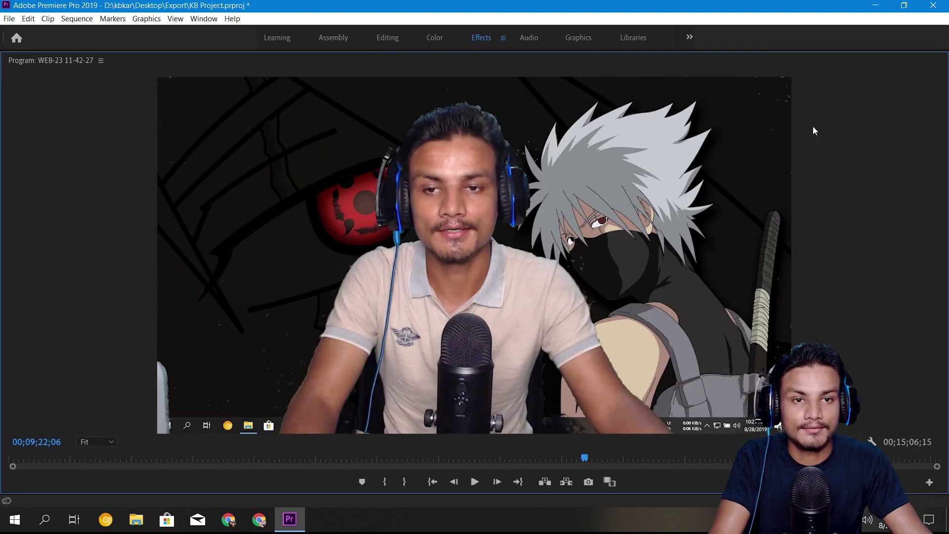
{"action": "key", "text": "grave"}
- Set Ultra Key's Output to Alpha Channel and examine the matte at 00;11;00;07 and 00;11;44;06
{"action": "left_click", "coordinate": [165, 177]}
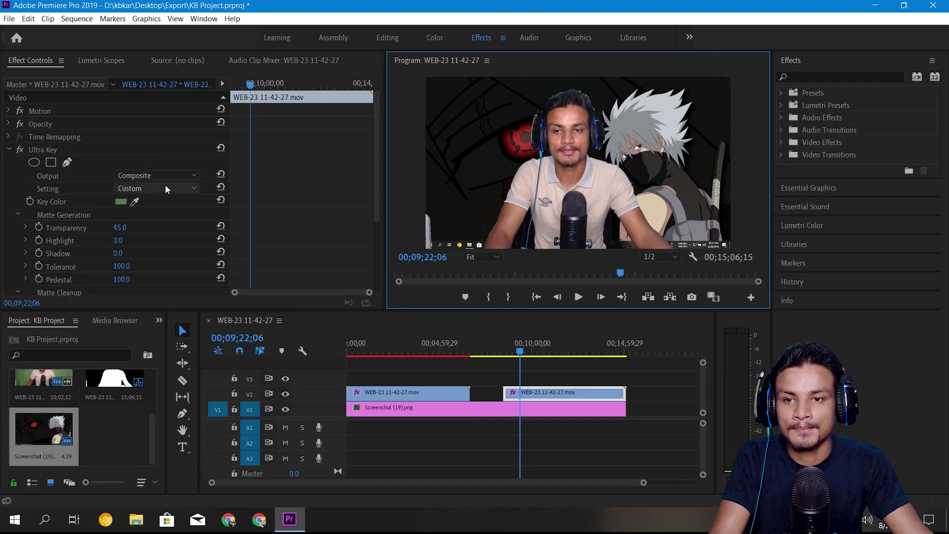
{"action": "left_click", "coordinate": [162, 200]}
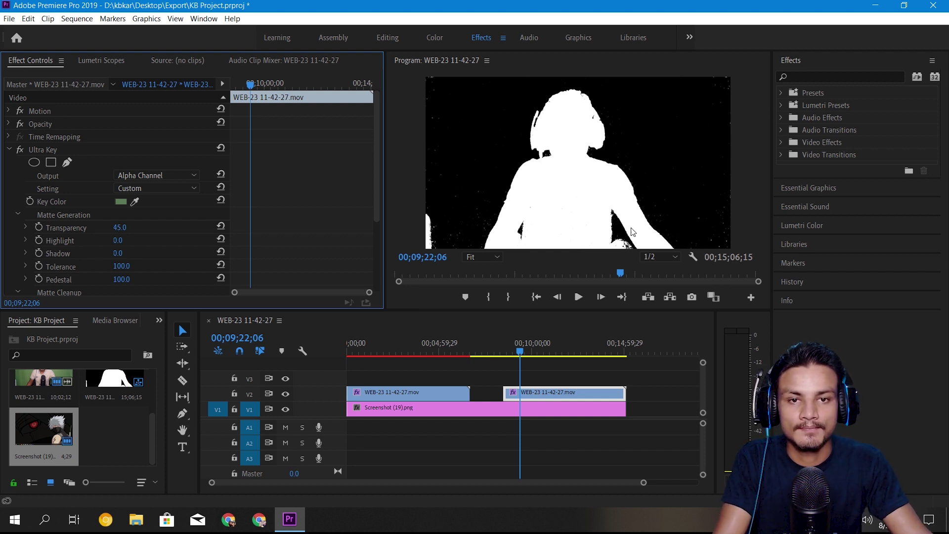
{"action": "left_click_drag", "start_coordinate": [521, 356], "coordinate": [550, 354]}
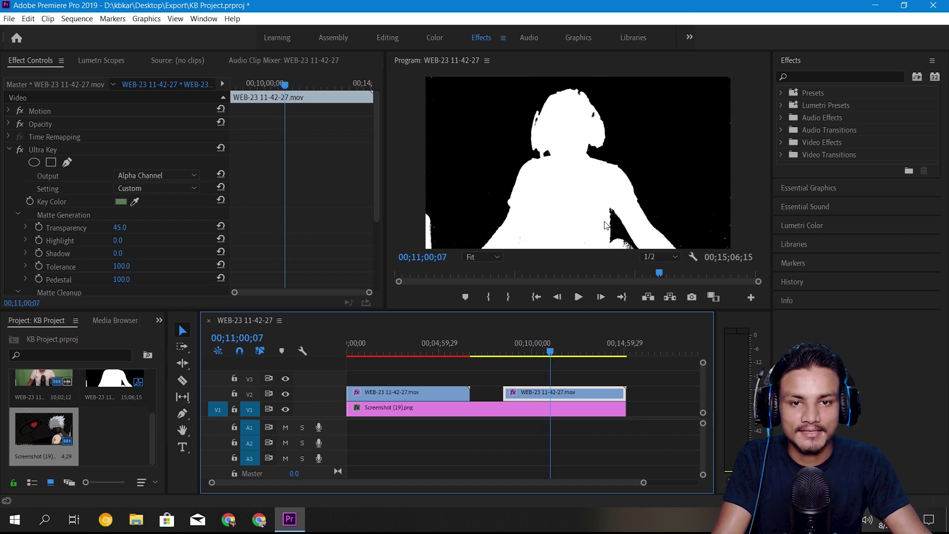
{"action": "left_click_drag", "start_coordinate": [557, 355], "coordinate": [566, 355]}
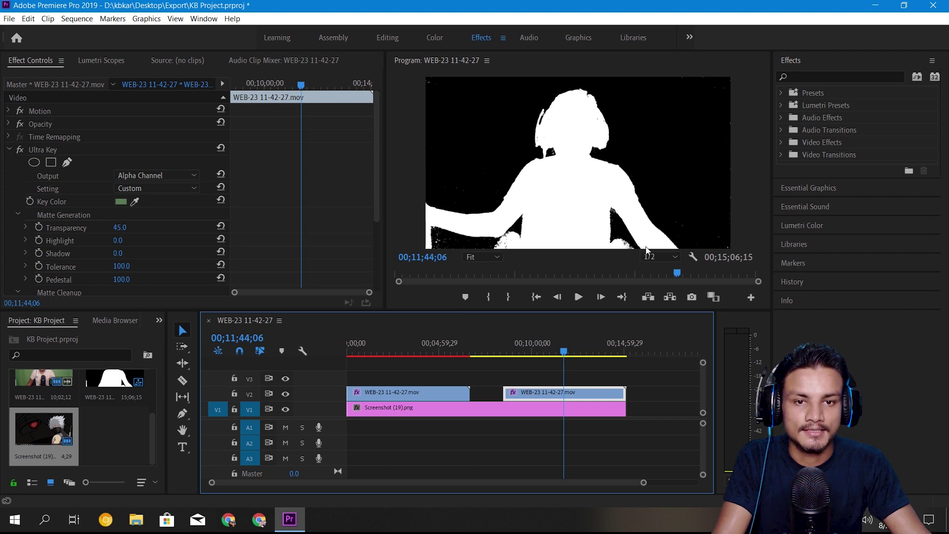
- Set Ultra Key's Output to Composite and enlarge the Program monitor to inspect the keyed frame
{"action": "left_click", "coordinate": [164, 175]}
{"action": "left_click", "coordinate": [158, 185]}
{"action": "key", "text": "grave"}
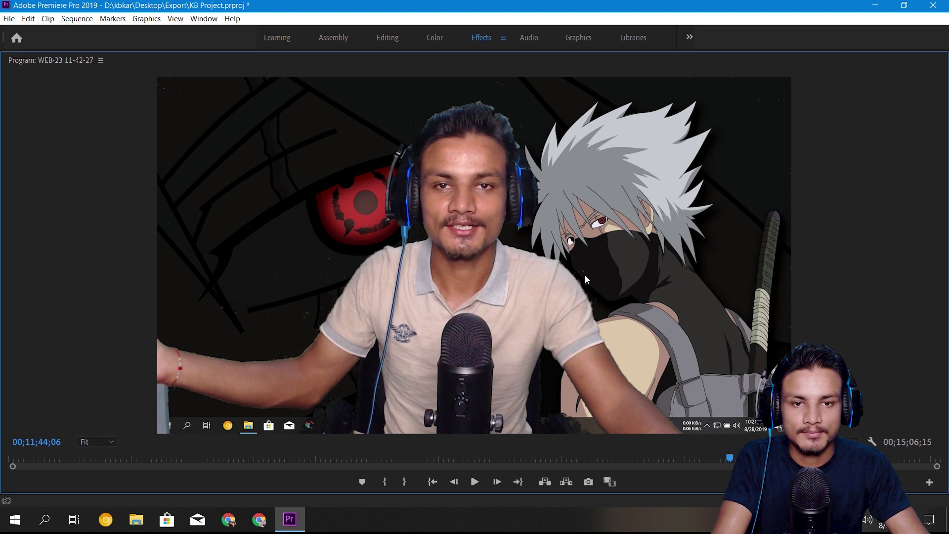
- Set the second clip's Ultra Key Output to Alpha Channel
{"action": "key", "text": "grave"}
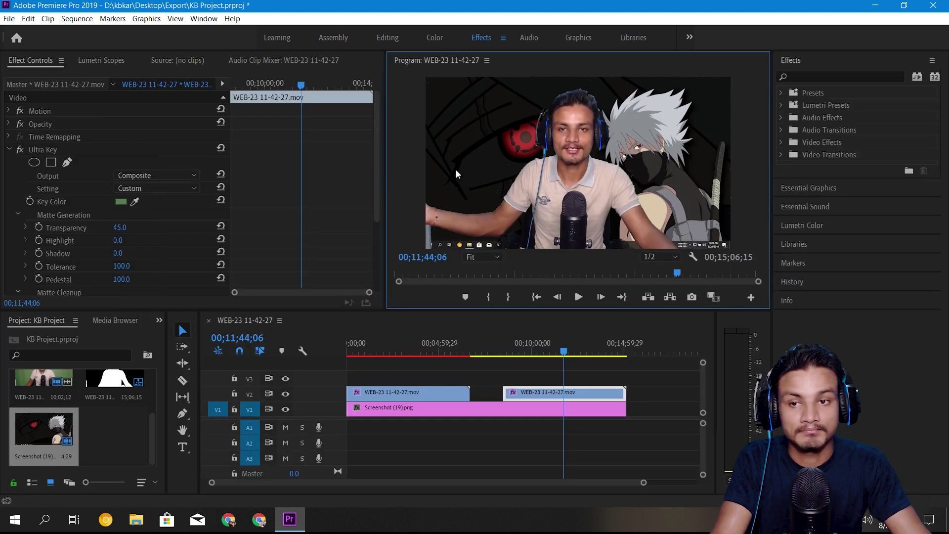
{"action": "left_click", "coordinate": [152, 175]}
{"action": "left_click", "coordinate": [147, 195]}
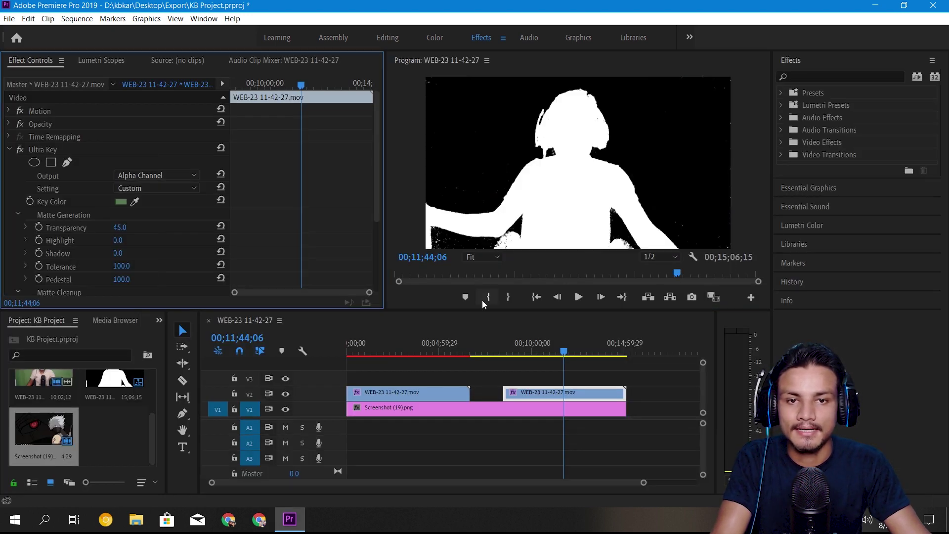
- Examine the first clip's Chroma Key Pro mask at 00;02;52;00 in the enlarged Program monitor
{"action": "left_click", "coordinate": [400, 342]}
{"action": "left_click", "coordinate": [410, 393]}
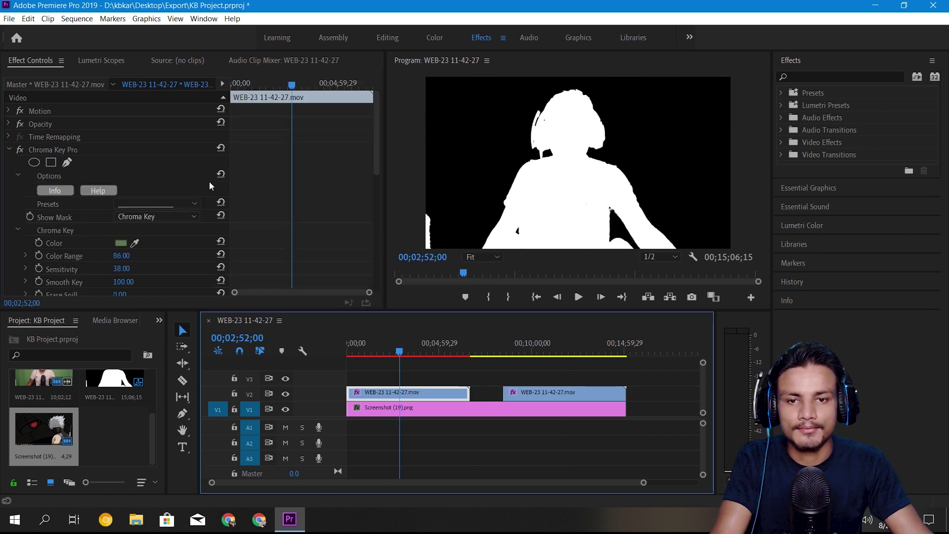
{"action": "key", "text": "grave"}
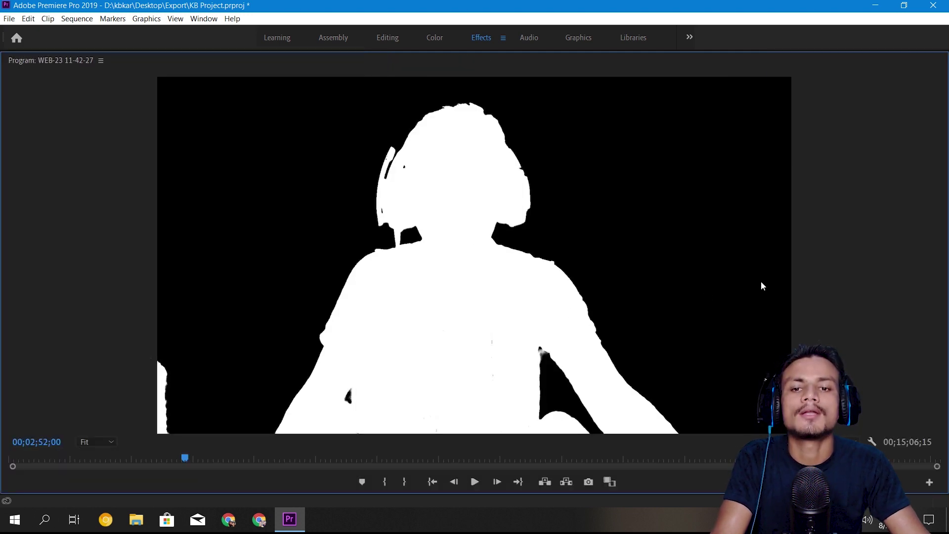
{"action": "key", "text": "grave"}
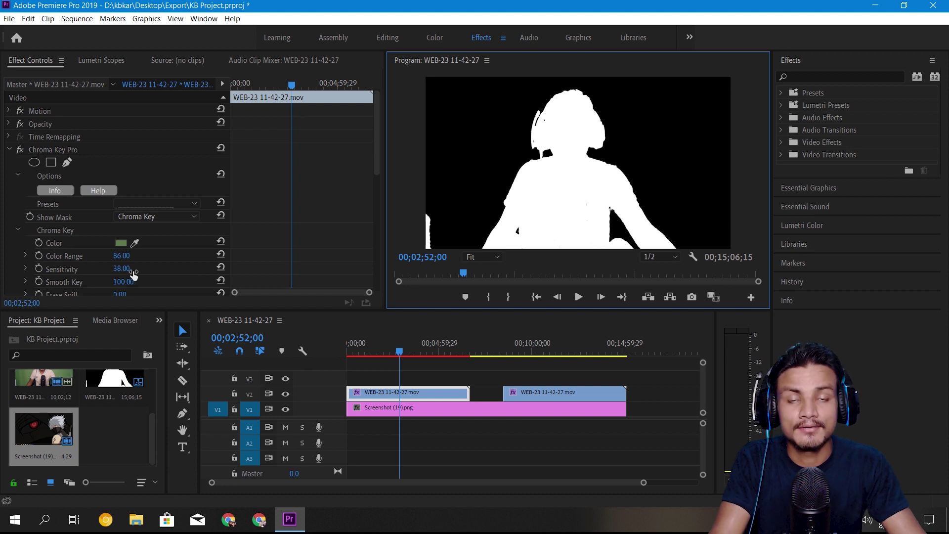
- Examine the second clip's Ultra Key matte at 00;09;42;06 in the enlarged Program monitor
{"action": "left_click", "coordinate": [527, 350]}
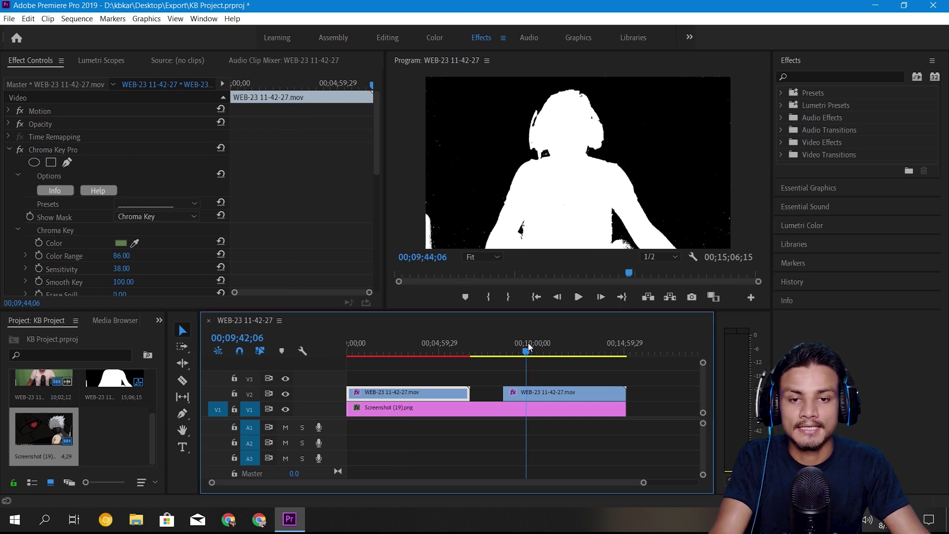
{"action": "left_click", "coordinate": [544, 390]}
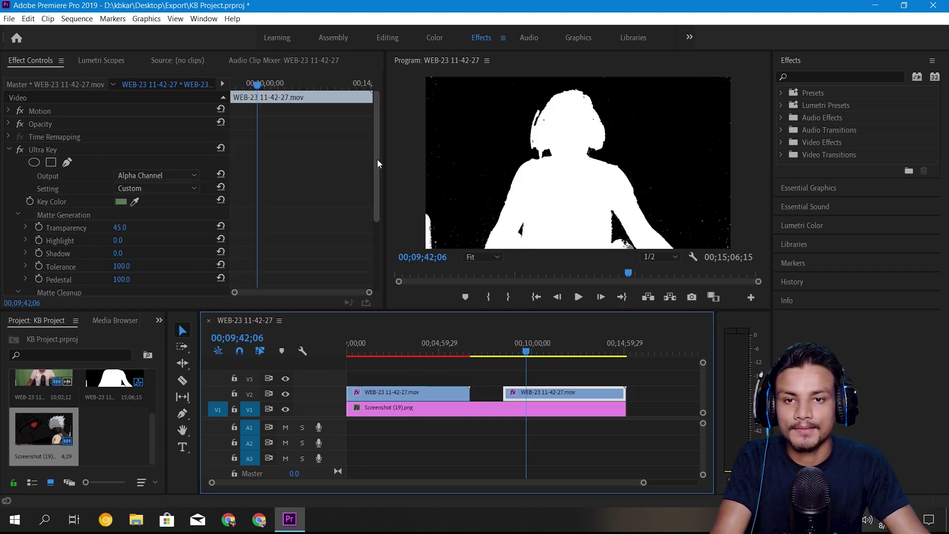
{"action": "left_click_drag", "start_coordinate": [378, 159], "coordinate": [378, 208]}
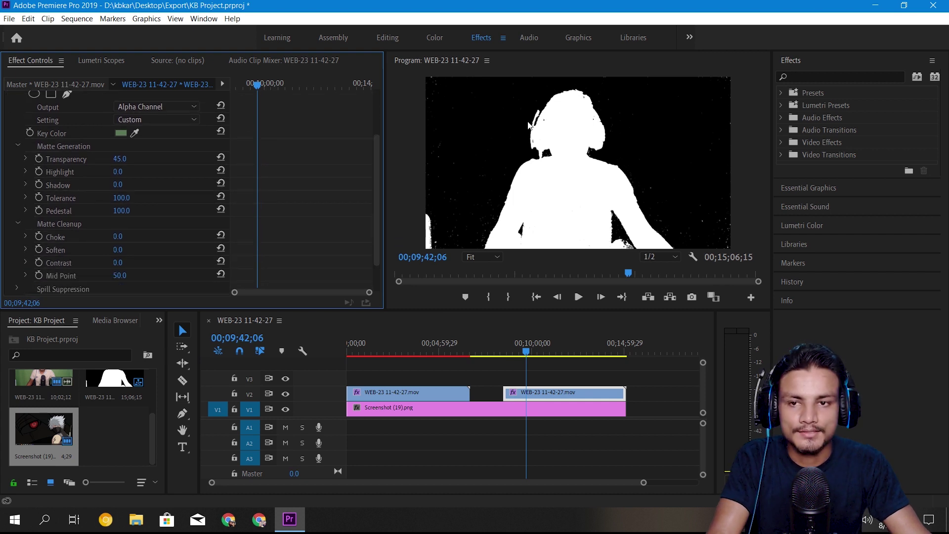
{"action": "key", "text": "grave"}
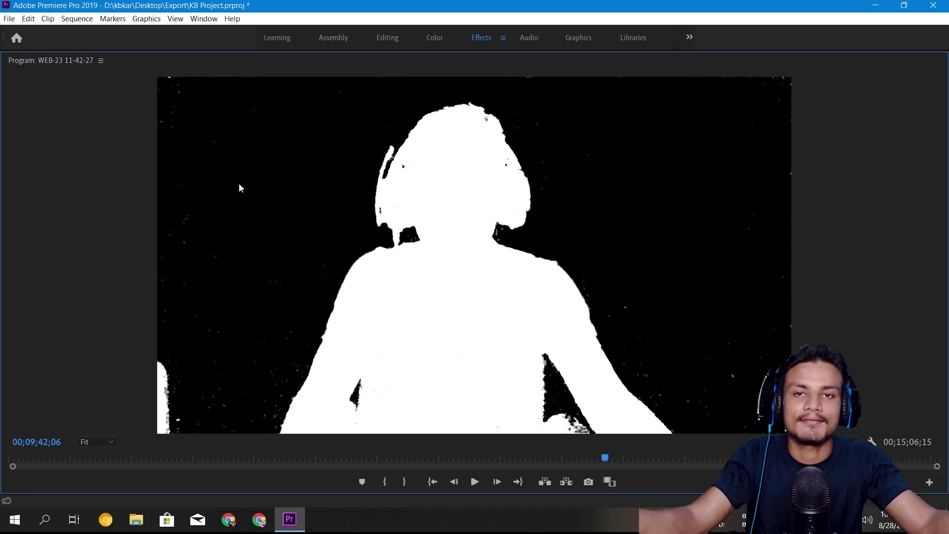
{"action": "key", "text": "grave"}
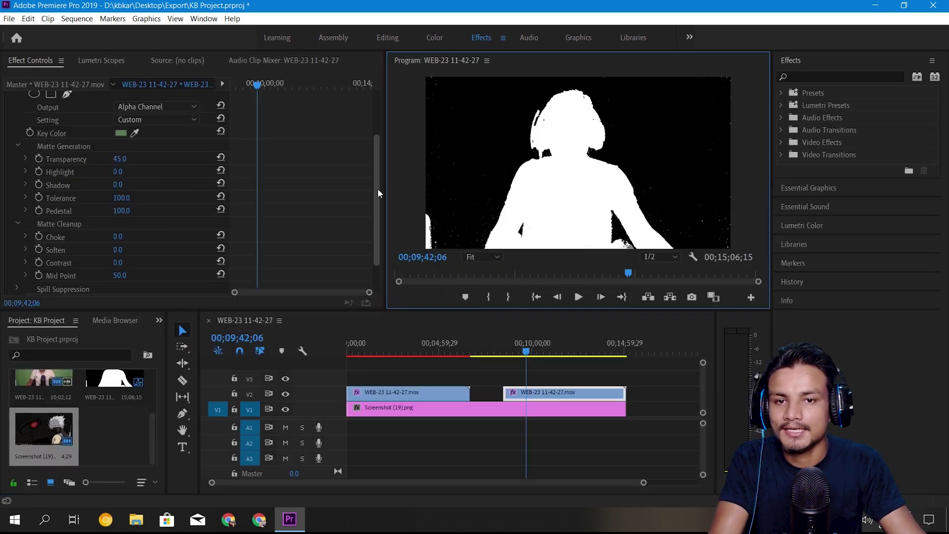
- Set the Choke under Ultra Key's Matte Cleanup to 100
{"action": "left_click_drag", "start_coordinate": [377, 189], "coordinate": [380, 197]}
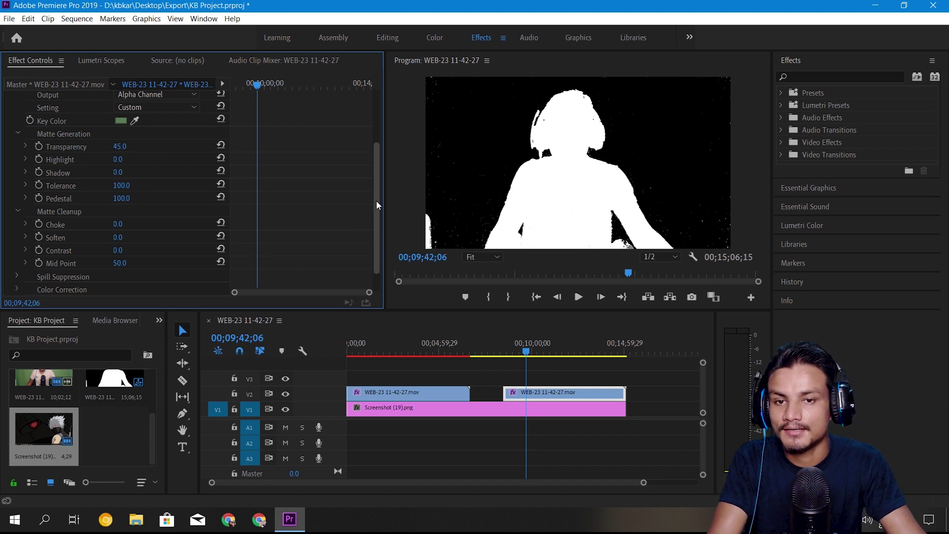
{"action": "left_click_drag", "start_coordinate": [376, 200], "coordinate": [378, 216]}
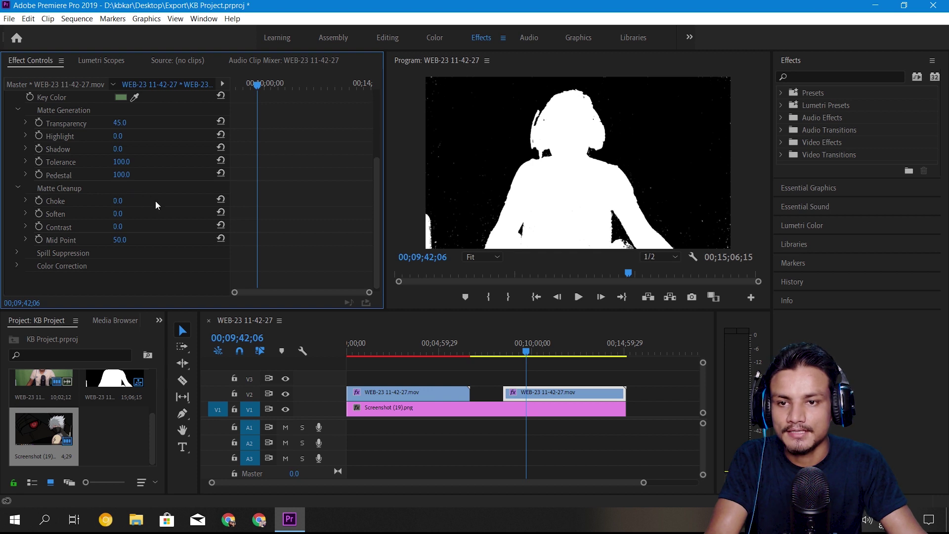
{"action": "left_click", "coordinate": [130, 199]}
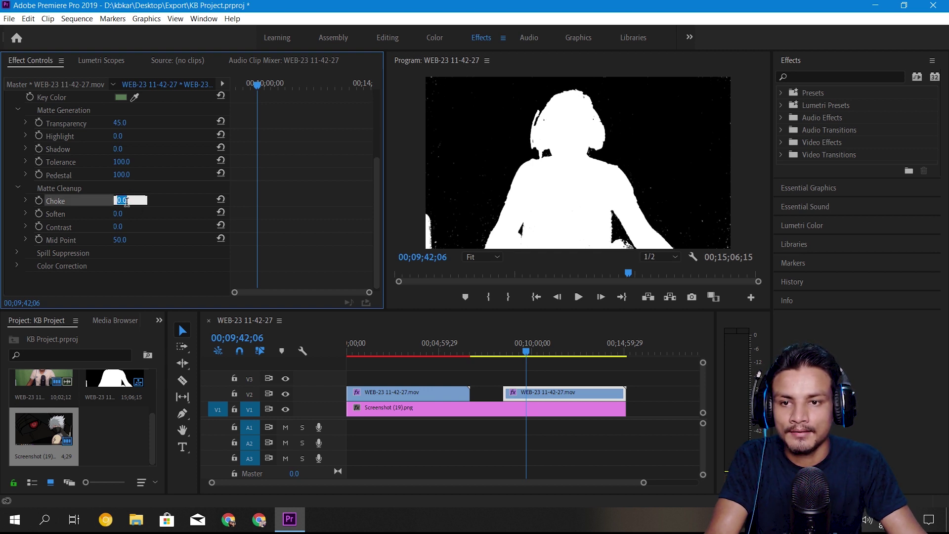
{"action": "type", "text": "100"}
{"action": "key", "text": "Return"}
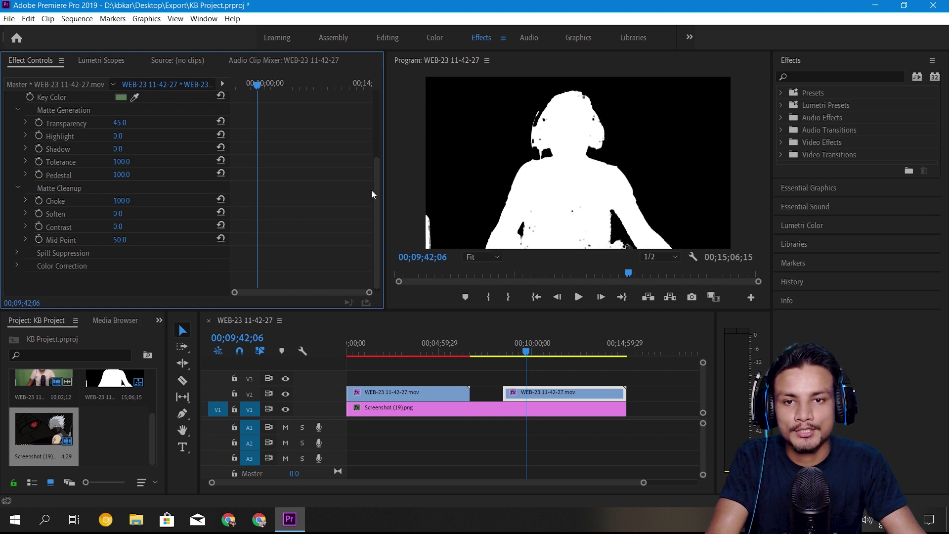
- Set Ultra Key's Output to Composite and inspect the choked key over the background in the enlarged Program monitor
{"action": "left_click_drag", "start_coordinate": [375, 201], "coordinate": [372, 165]}
{"action": "left_click", "coordinate": [153, 126]}
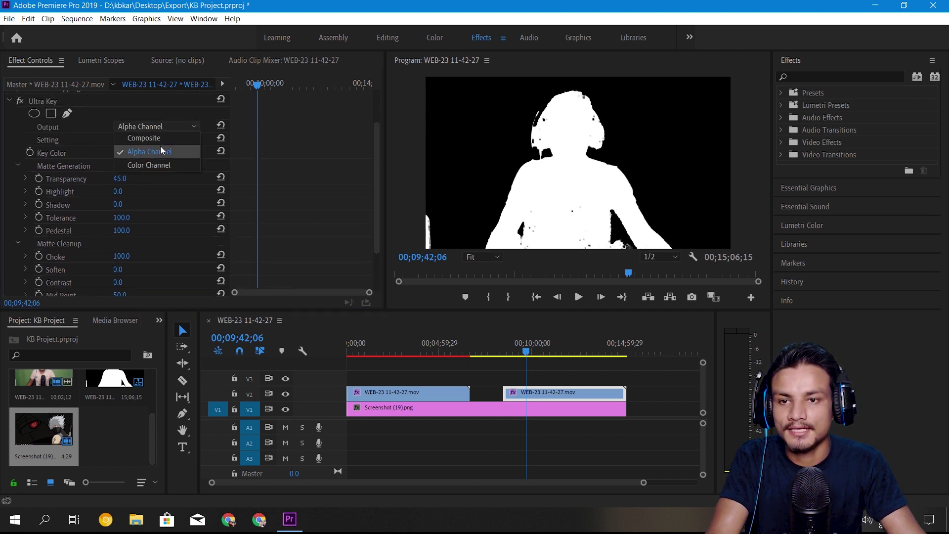
{"action": "left_click", "coordinate": [161, 138]}
{"action": "key", "text": "grave"}
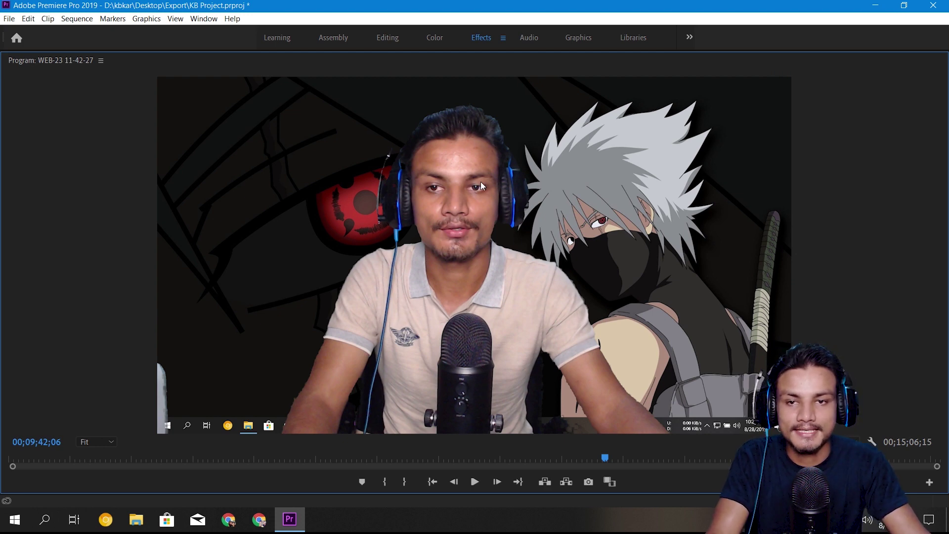
{"action": "key", "text": "grave"}
- Set Ultra Key's Output to Alpha Channel and inspect the choked matte in the enlarged Program monitor
{"action": "left_click", "coordinate": [156, 127]}
{"action": "left_click", "coordinate": [152, 147]}
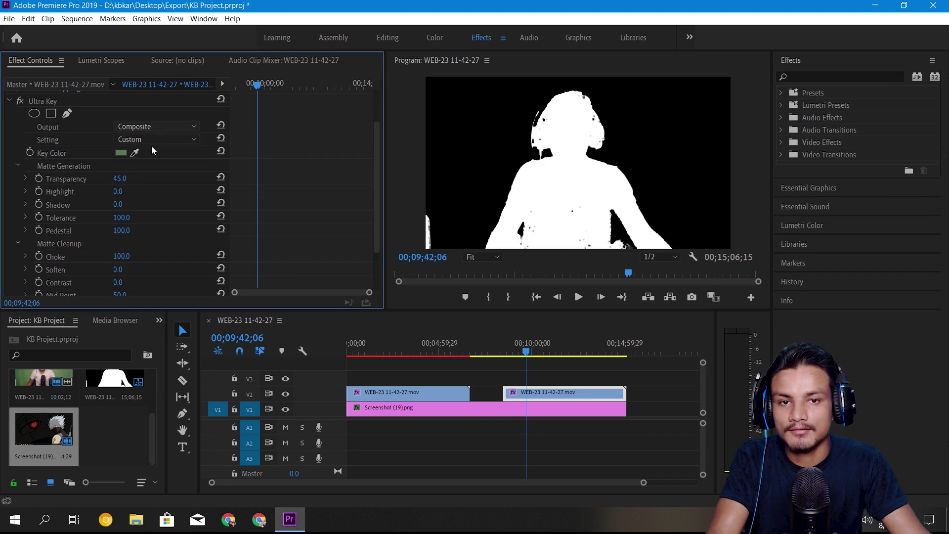
{"action": "key", "text": "grave"}
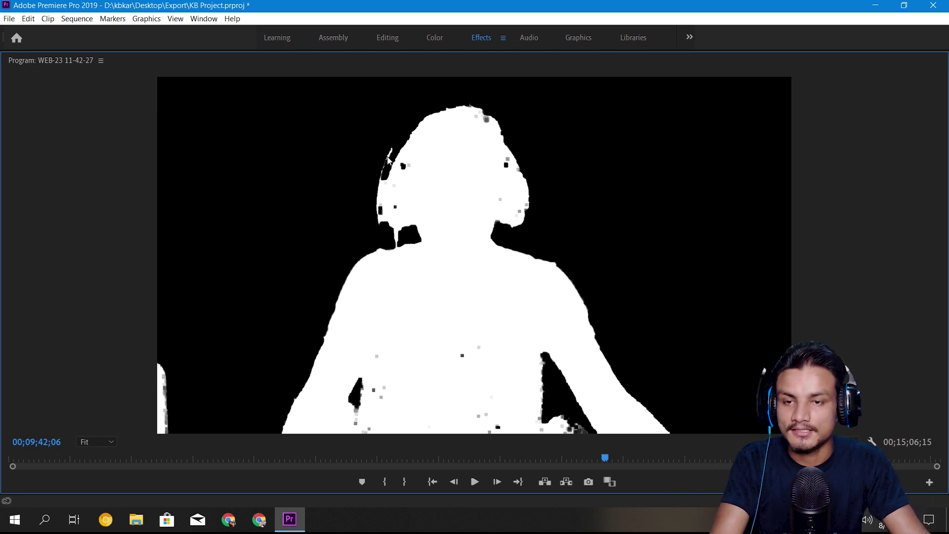
{"action": "key", "text": "grave"}
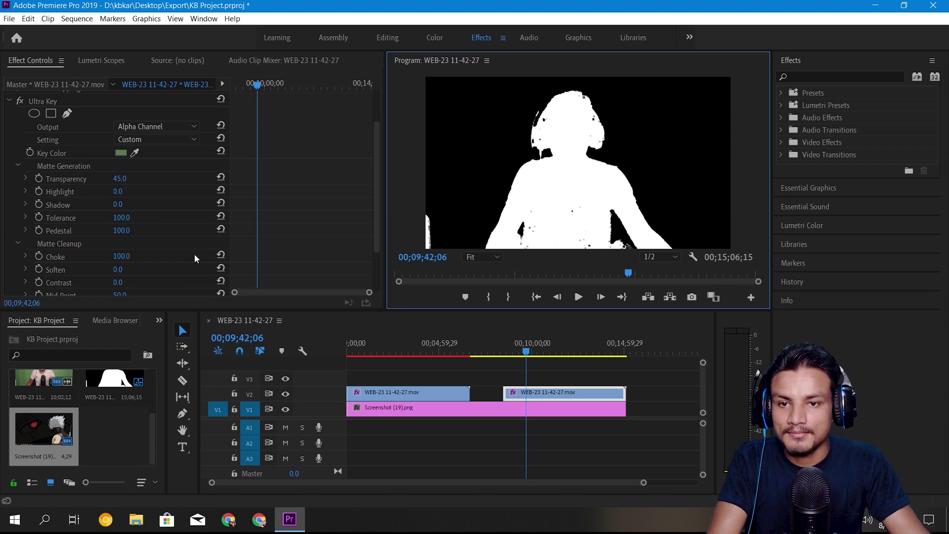
- Set the Matte Cleanup Choke to 20 and inspect the matte in the enlarged Program monitor
{"action": "left_click_drag", "start_coordinate": [382, 195], "coordinate": [381, 247]}
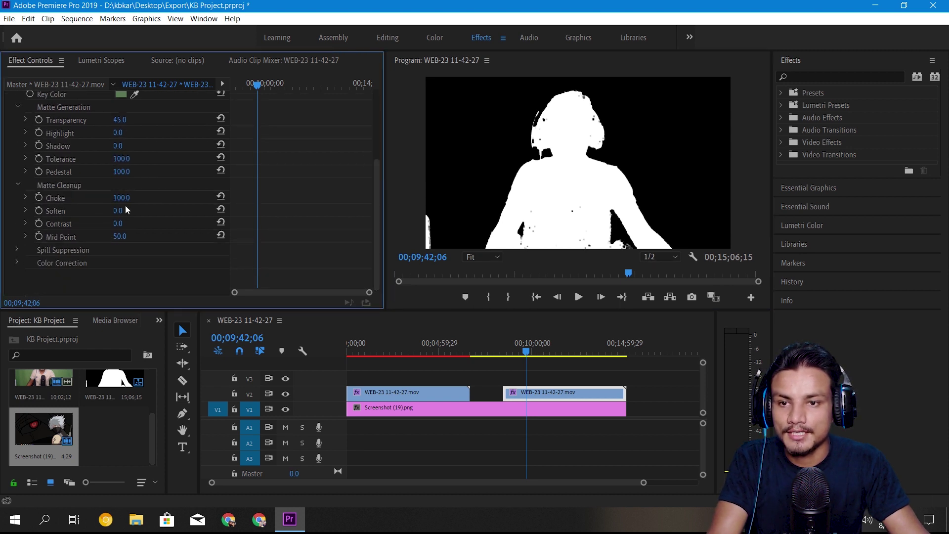
{"action": "left_click", "coordinate": [121, 198]}
{"action": "type", "text": "20"}
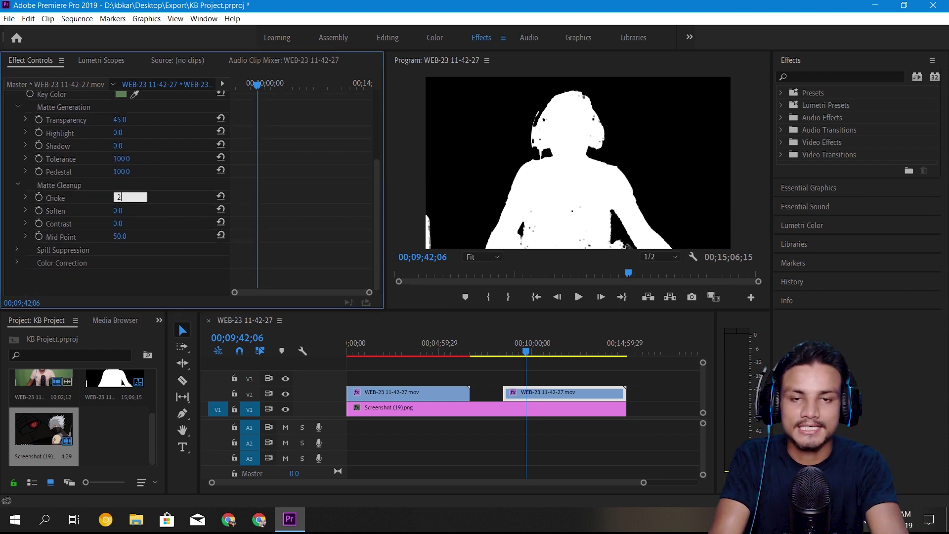
{"action": "left_click", "coordinate": [181, 197]}
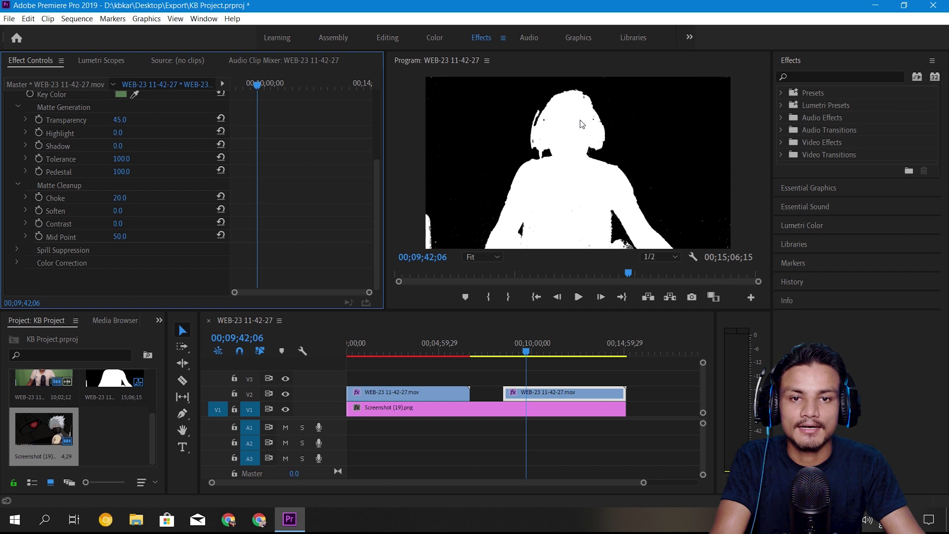
{"action": "key", "text": "grave"}
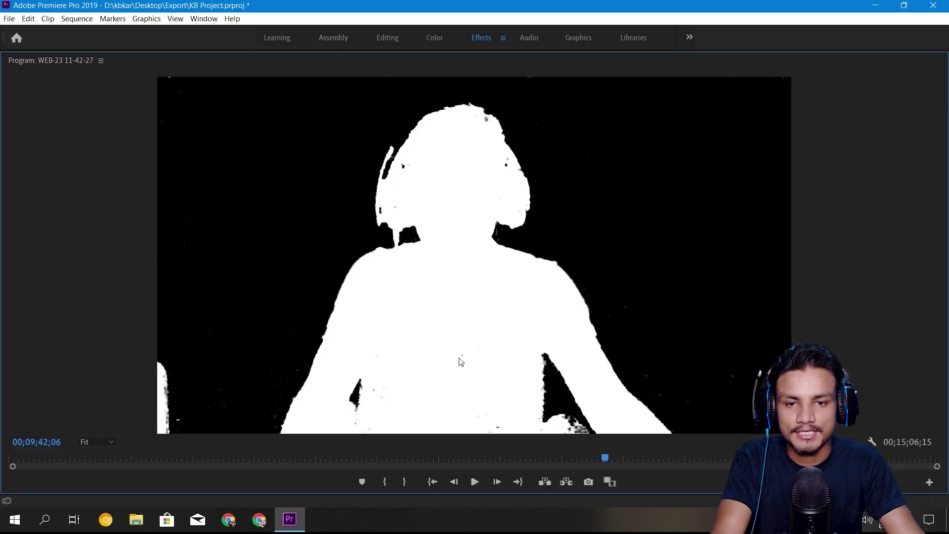
{"action": "key", "text": "grave"}
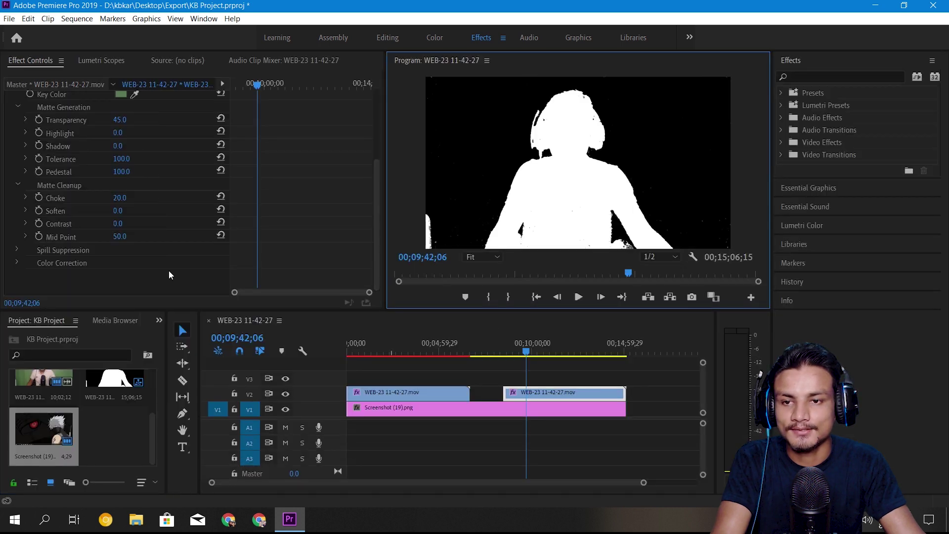
- Set the Matte Cleanup Choke to 1
{"action": "left_click", "coordinate": [147, 203]}
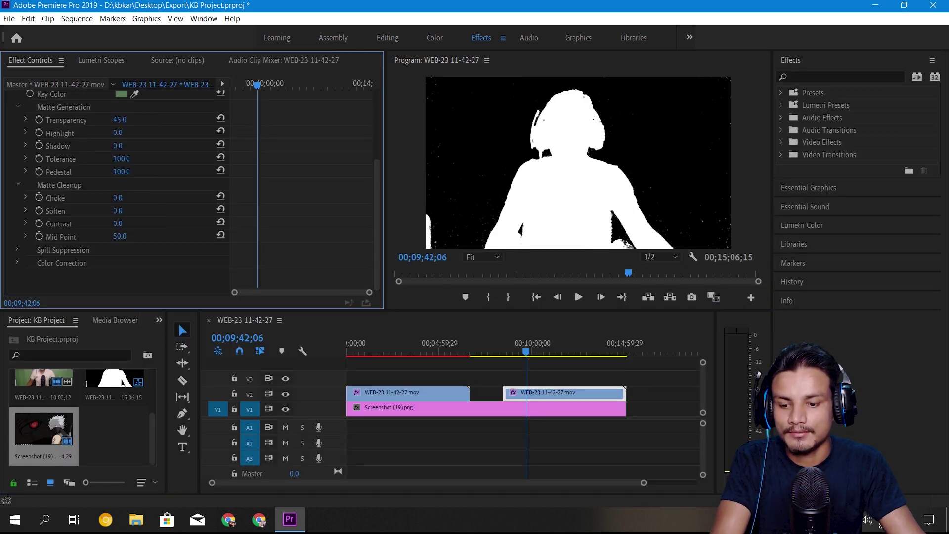
{"action": "left_click", "coordinate": [117, 198]}
{"action": "type", "text": "1"}
{"action": "key", "text": "Return"}
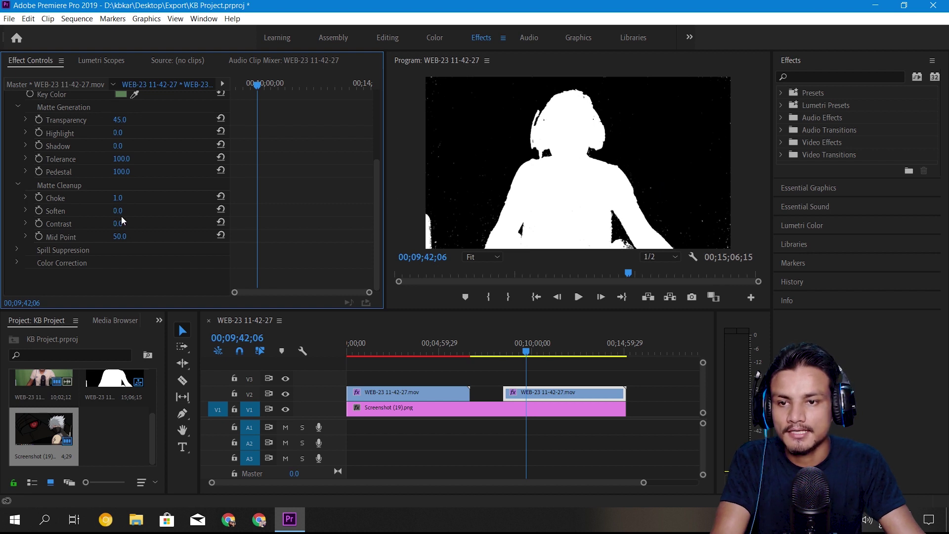
- Try a Matte Cleanup Soften of 12, then set it to 2
{"action": "left_click_drag", "start_coordinate": [121, 216], "coordinate": [151, 210]}
{"action": "left_click", "coordinate": [133, 207]}
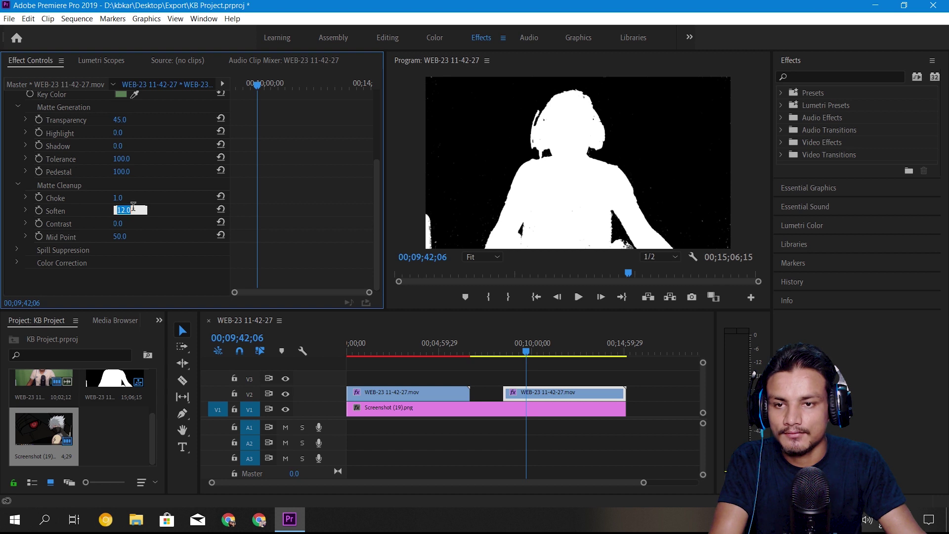
{"action": "type", "text": "2"}
{"action": "key", "text": "Return"}
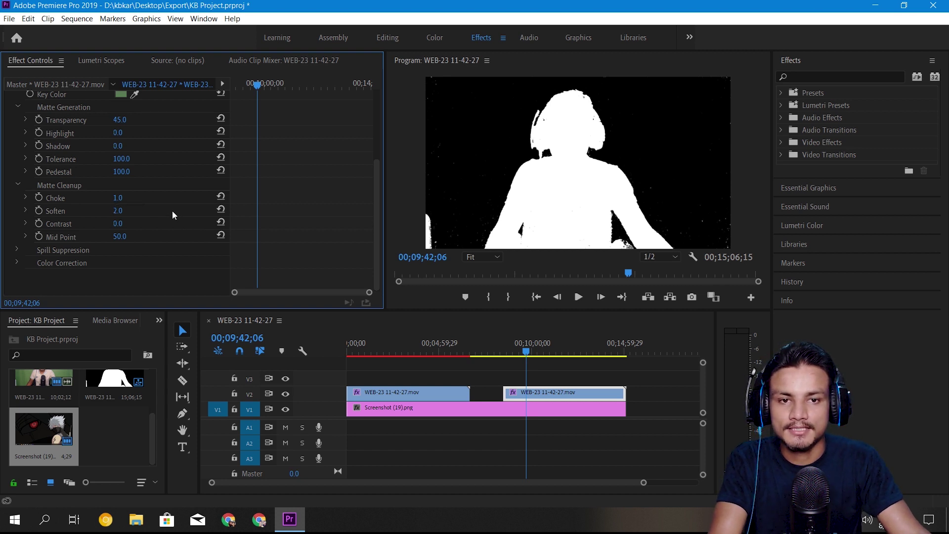
- Set the Matte Cleanup Soften to 0 and Contrast to 100, checking the matte in the enlarged Program monitor
{"action": "left_click_drag", "start_coordinate": [120, 211], "coordinate": [148, 224]}
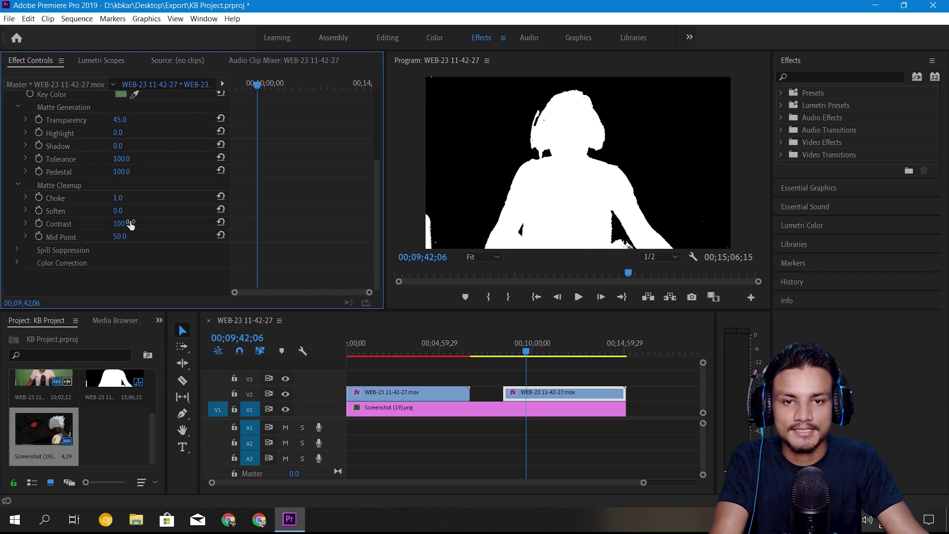
{"action": "left_click", "coordinate": [544, 183]}
{"action": "key", "text": "grave"}
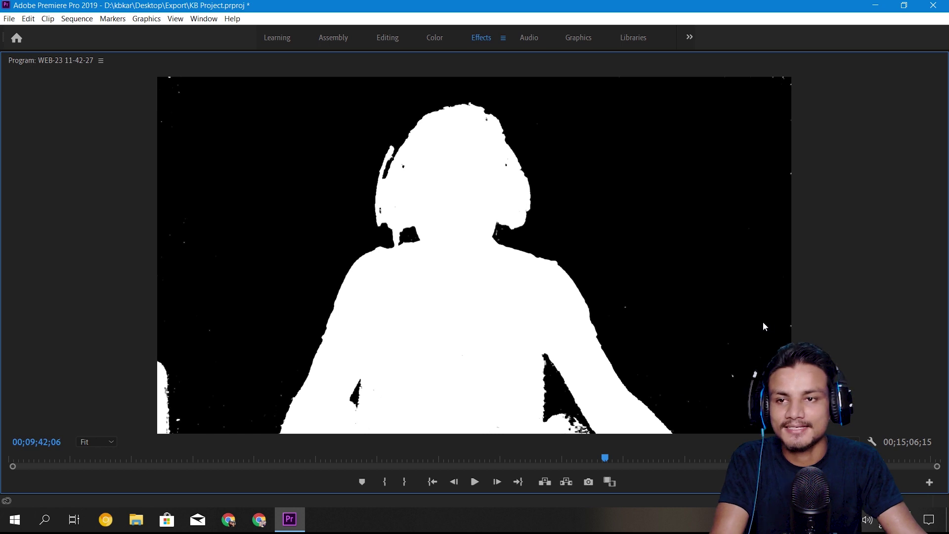
{"action": "key", "text": "grave"}
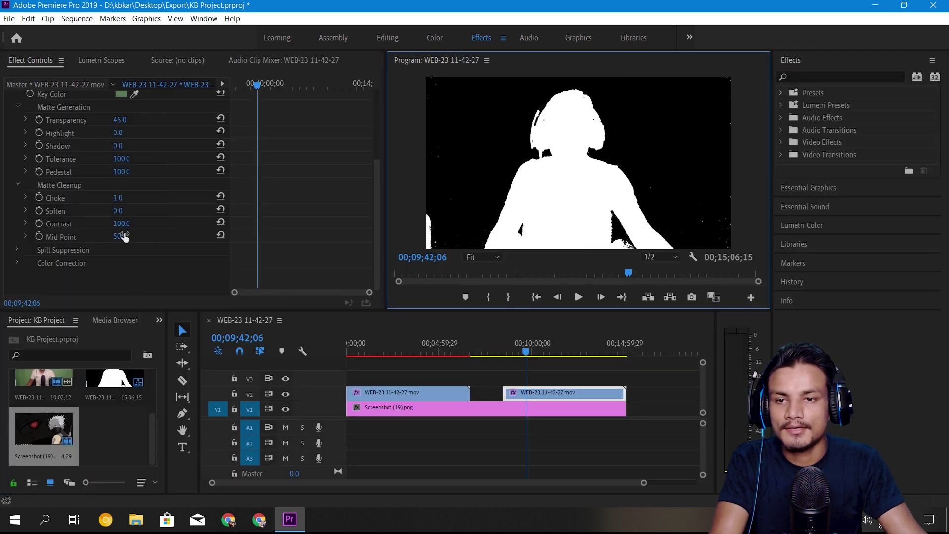
- Set the Matte Cleanup Mid Point to 100 and check the matte in the enlarged Program monitor
{"action": "left_click_drag", "start_coordinate": [123, 238], "coordinate": [154, 237]}
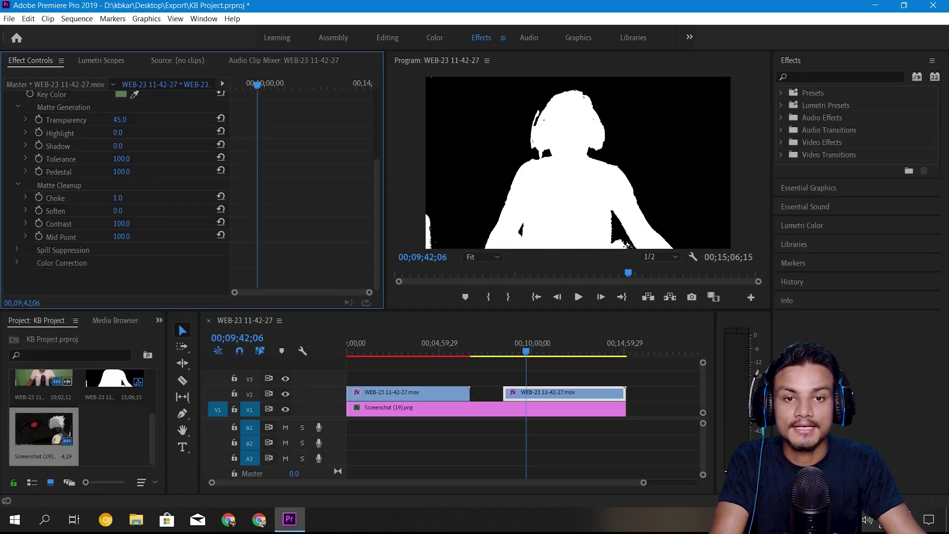
{"action": "key", "text": "grave"}
{"action": "key", "text": "grave"}
{"action": "key", "text": "grave"}
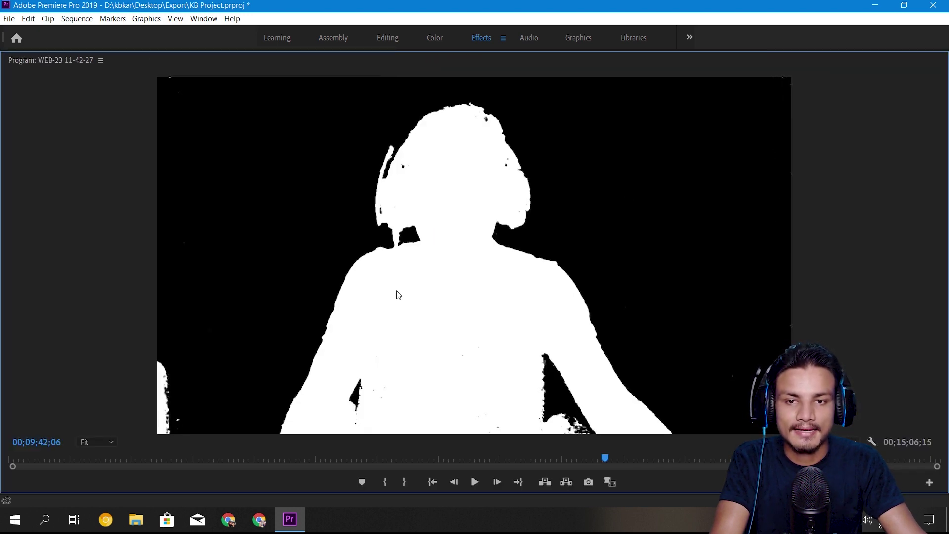
{"action": "key", "text": "grave"}
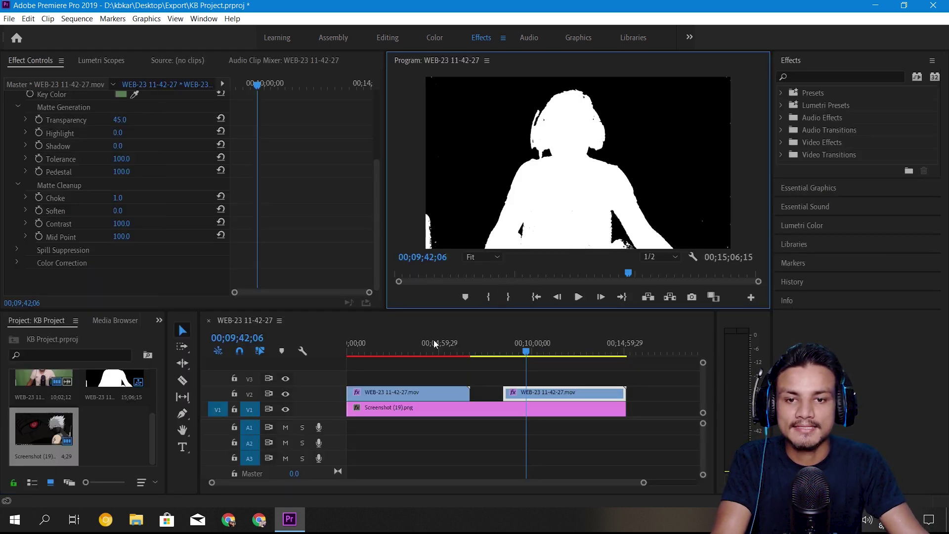
- Return to 00;02;52;00 and enlarge the Program monitor to compare the first clip's Chroma Key Pro mask
{"action": "left_click", "coordinate": [401, 347]}
{"action": "left_click", "coordinate": [557, 166]}
{"action": "key", "text": "grave"}
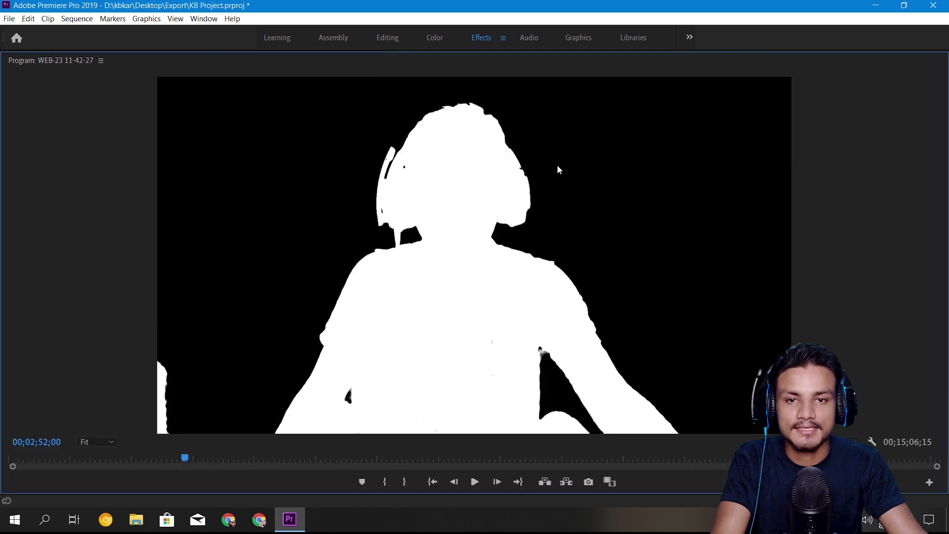
- Move to 00;10;40;05 and enlarge the Program monitor to examine the second clip's Ultra Key matte
{"action": "key", "text": "grave"}
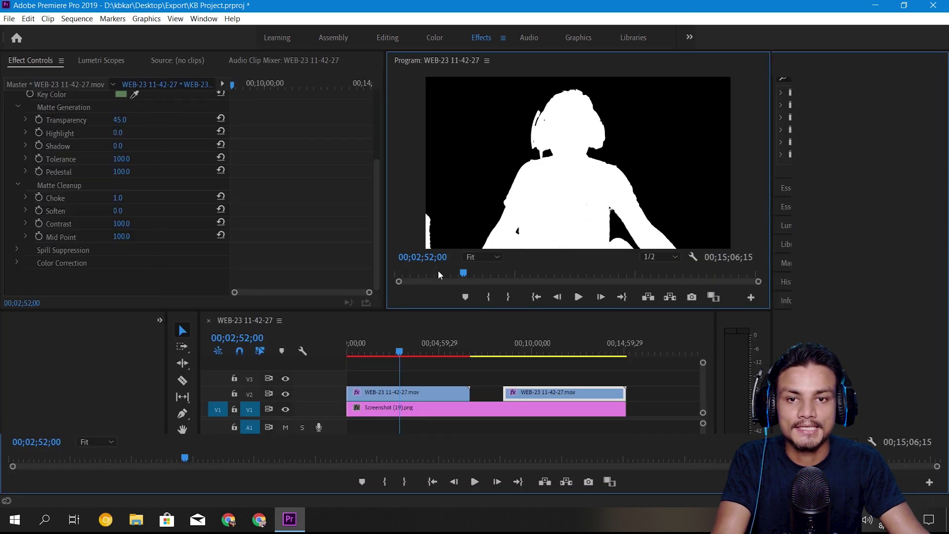
{"action": "left_click", "coordinate": [546, 342]}
{"action": "left_click", "coordinate": [593, 191]}
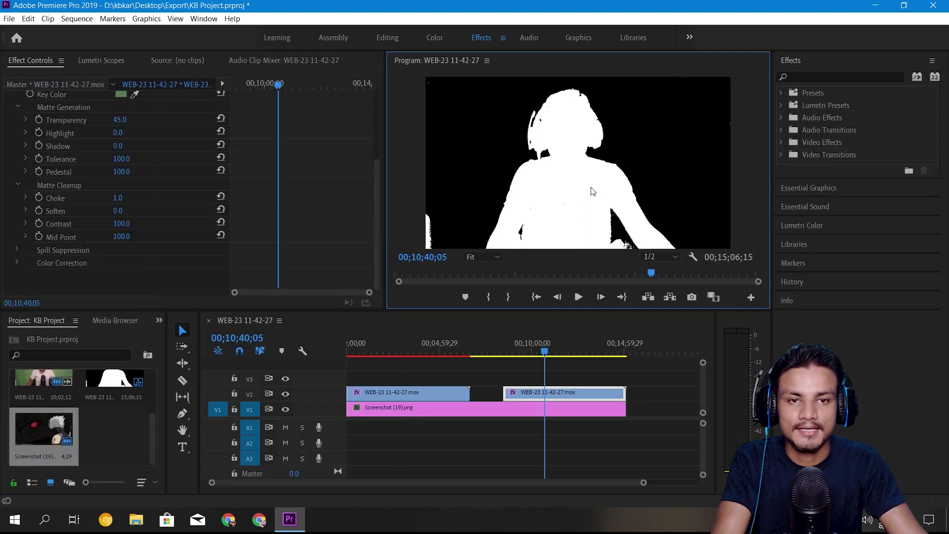
{"action": "key", "text": "grave"}
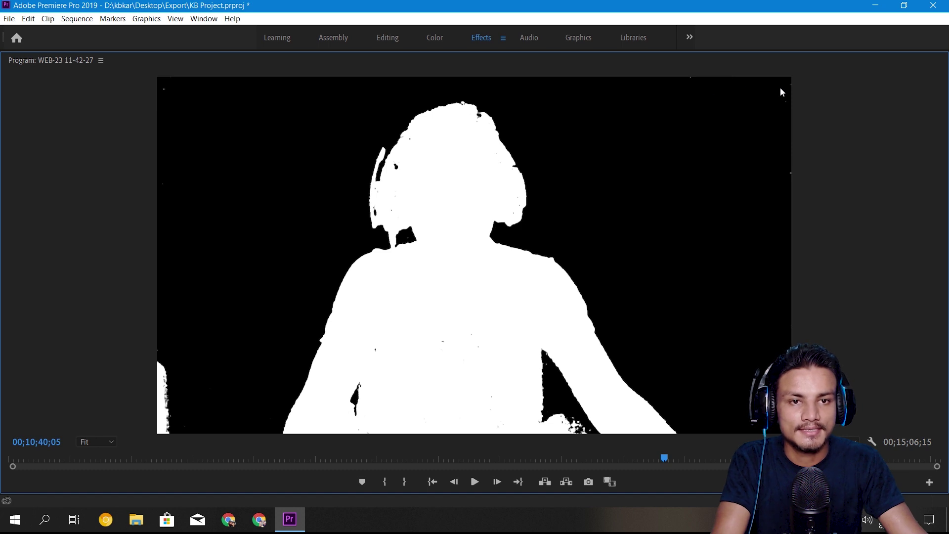
{"action": "key", "text": "grave"}
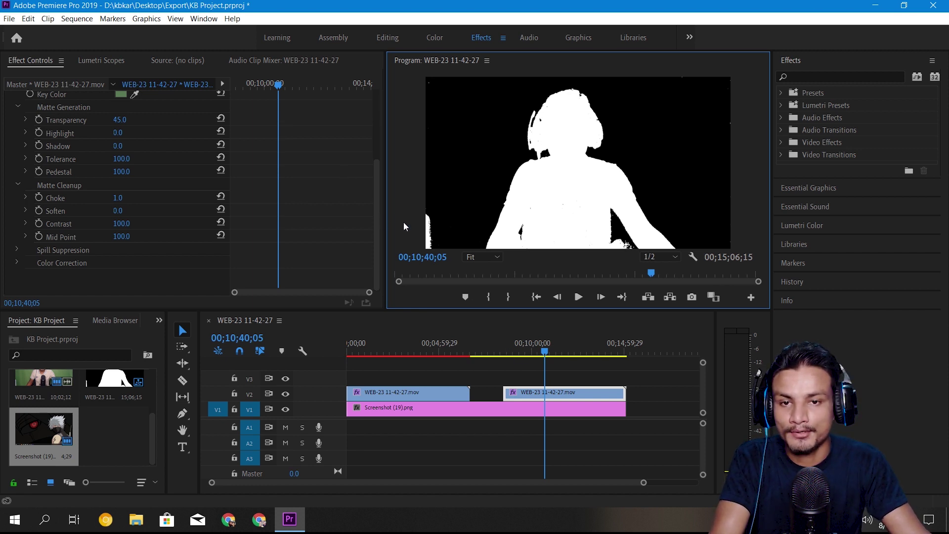
- Review the second clip's Matte Generation and Matte Cleanup values, rechecking its matte in the enlarged Program monitor
{"action": "left_click", "coordinate": [376, 240]}
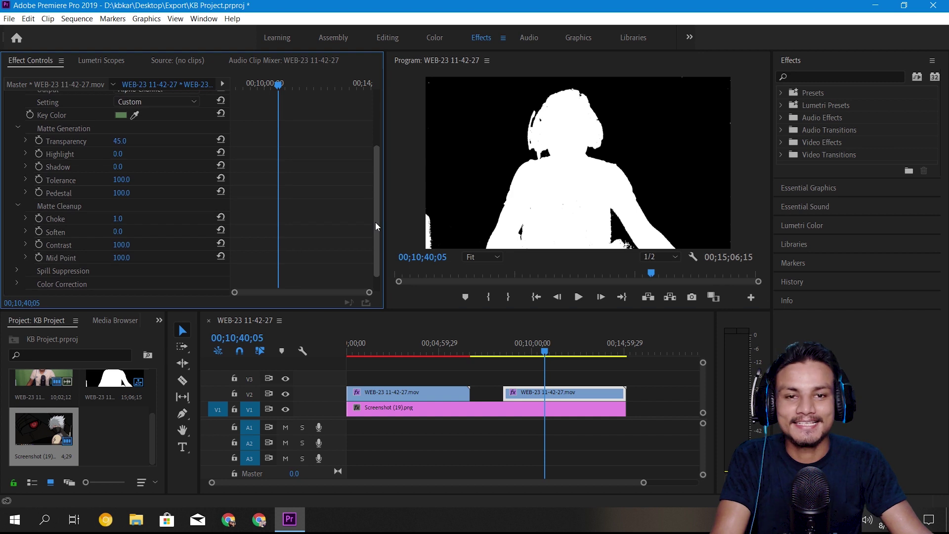
{"action": "left_click_drag", "start_coordinate": [376, 221], "coordinate": [376, 214]}
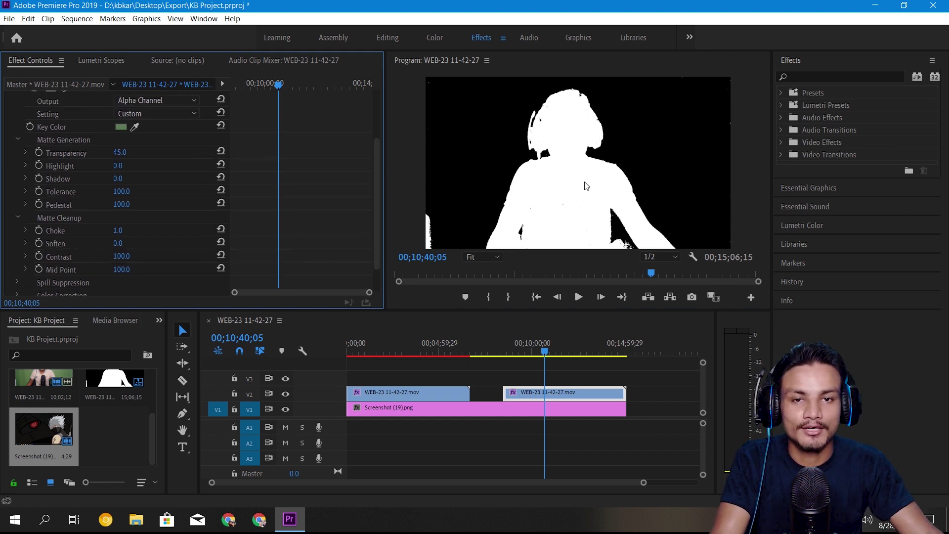
{"action": "left_click", "coordinate": [571, 158]}
{"action": "key", "text": "grave"}
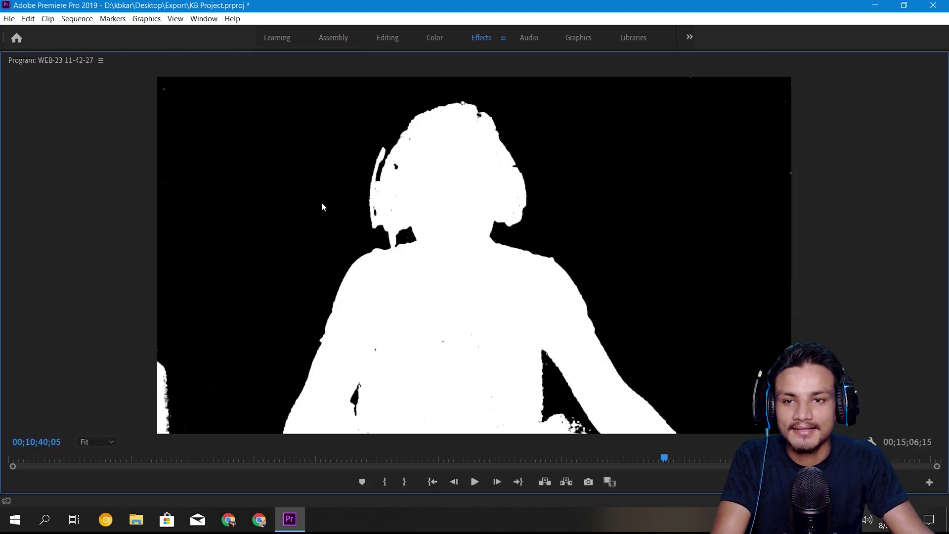
{"action": "key", "text": "grave"}
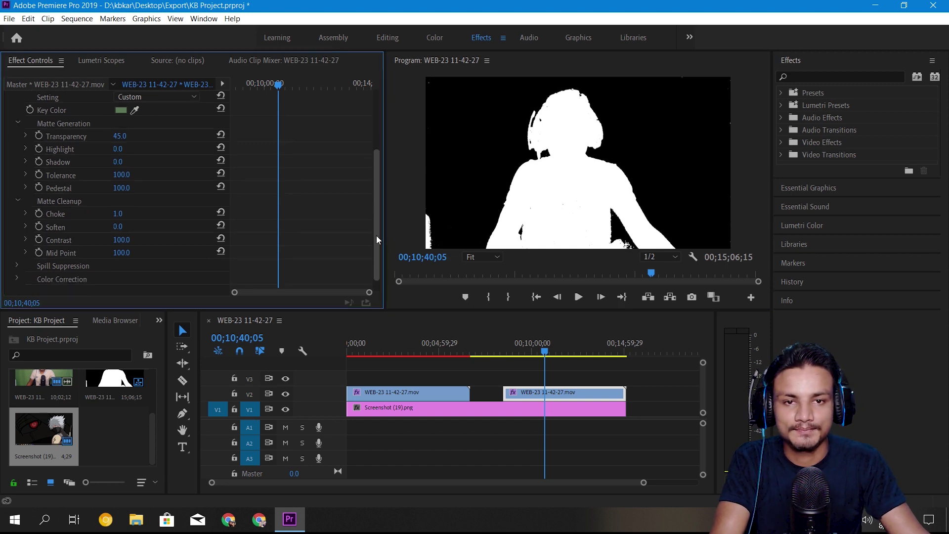
{"action": "scroll", "coordinate": [376, 235], "scroll_direction": "up", "scroll_amount": 1}
{"action": "key", "text": "grave"}
{"action": "key", "text": "grave"}
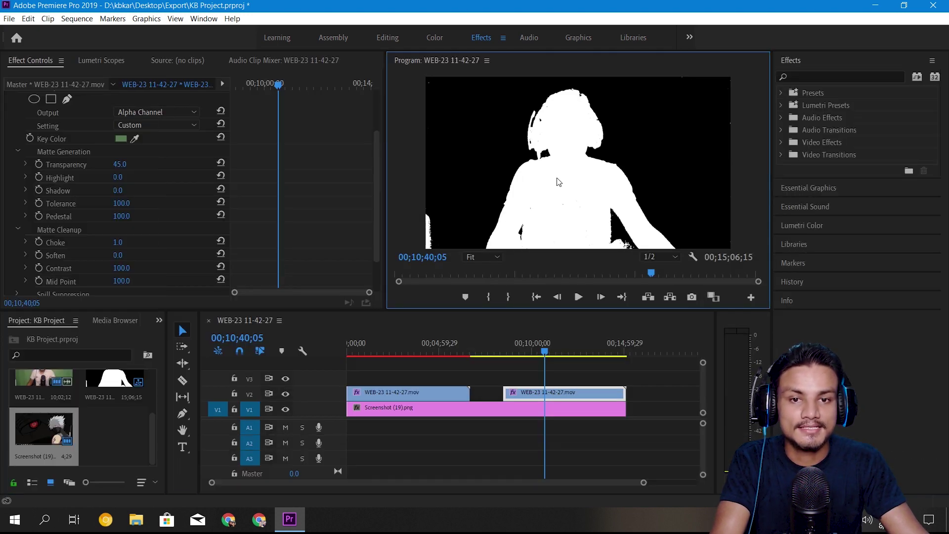
{"action": "key", "text": "grave"}
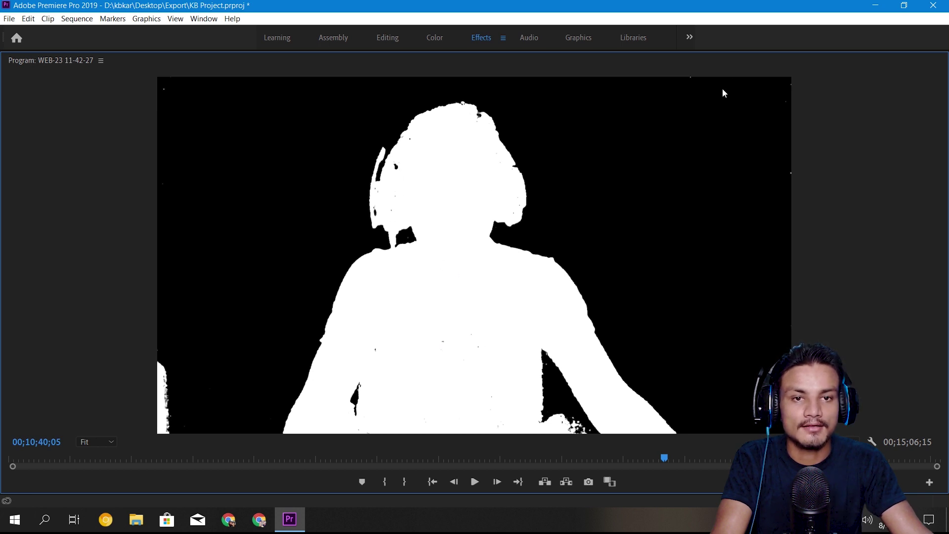
{"action": "key", "text": "grave"}
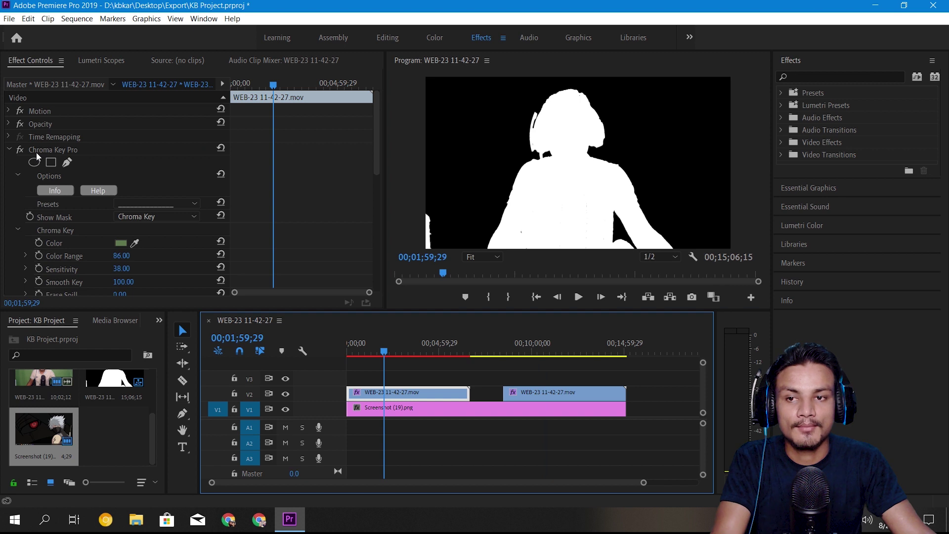
- Try an Erase Spill of 93 in the first clip's Chroma Key Pro effect, then set it to 100
{"action": "left_click_drag", "start_coordinate": [379, 161], "coordinate": [380, 174]}
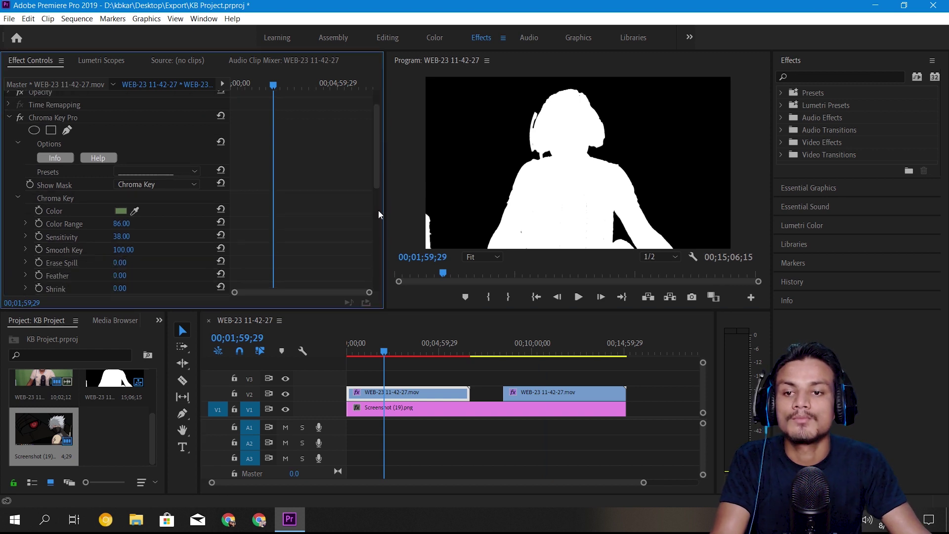
{"action": "scroll", "coordinate": [374, 197], "scroll_direction": "down", "scroll_amount": 2}
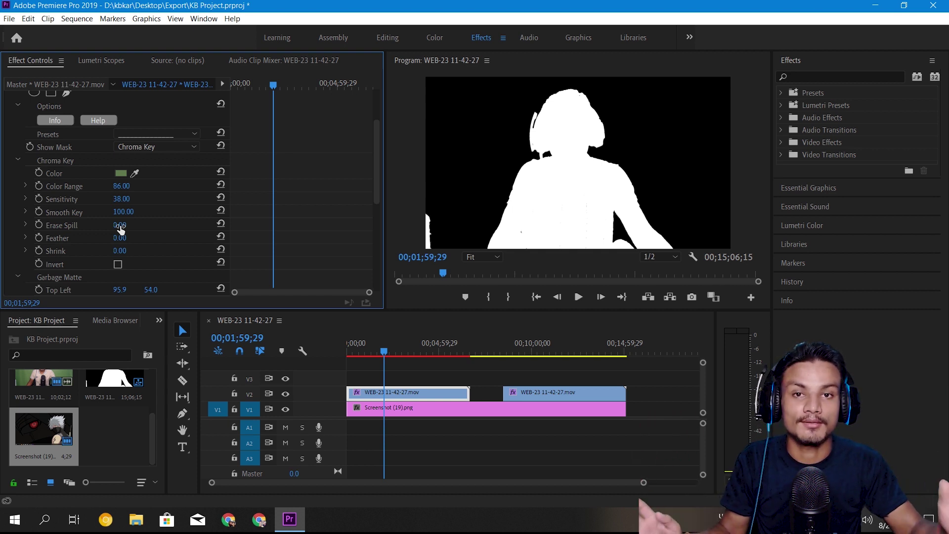
{"action": "left_click", "coordinate": [120, 226]}
{"action": "type", "text": "93"}
{"action": "key", "text": "Return"}
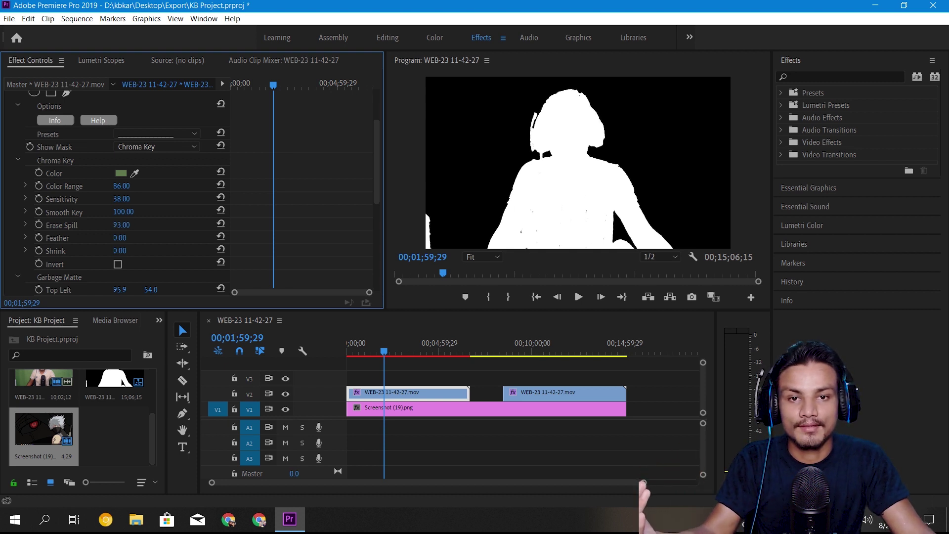
{"action": "type", "text": "100"}
{"action": "key", "text": "Return"}
- Check the first clip's mask in the enlarged Program monitor, scrubbing to 00;02;22;28
{"action": "left_click", "coordinate": [550, 201]}
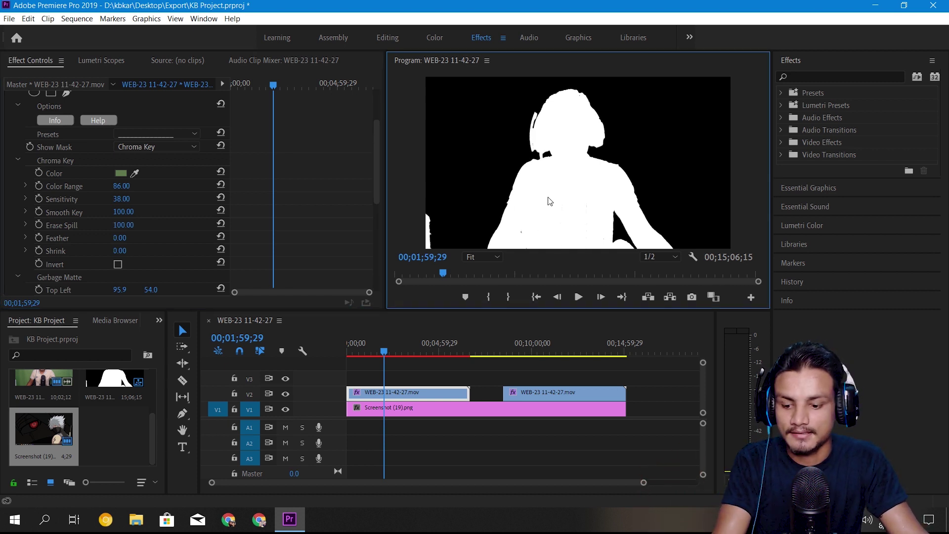
{"action": "key", "text": "grave"}
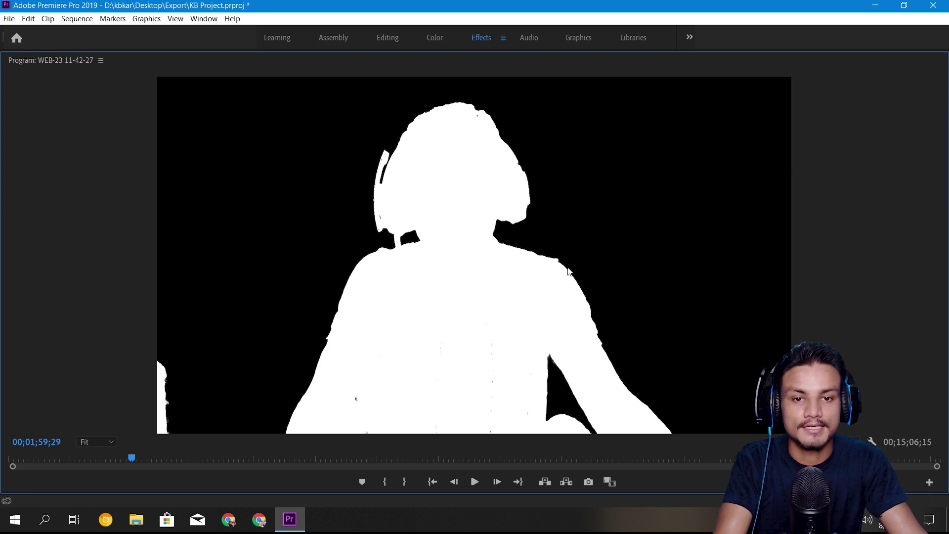
{"action": "mouse_move", "coordinate": [136, 460]}
{"action": "left_mouse_down"}
{"action": "mouse_move", "coordinate": [424, 458]}
{"action": "mouse_move", "coordinate": [155, 458]}
{"action": "left_mouse_up"}
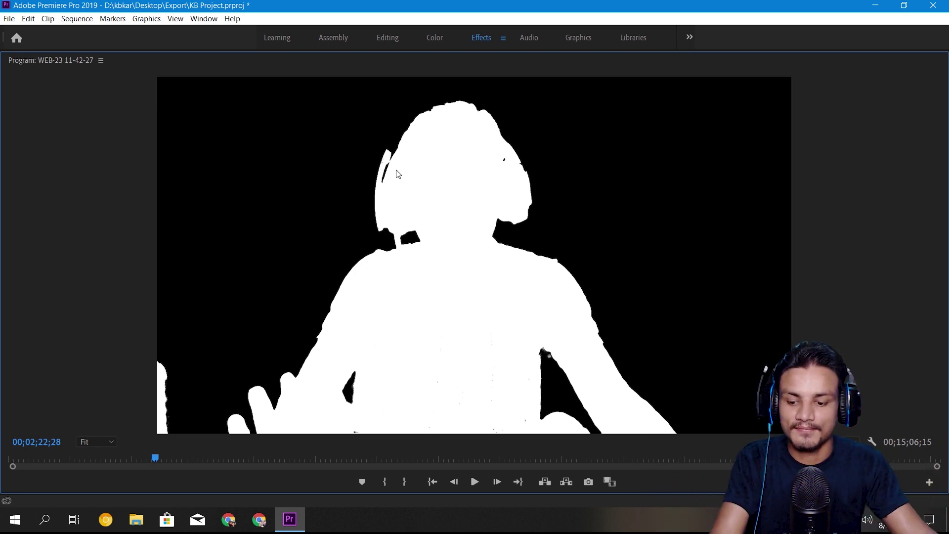
{"action": "key", "text": "grave"}
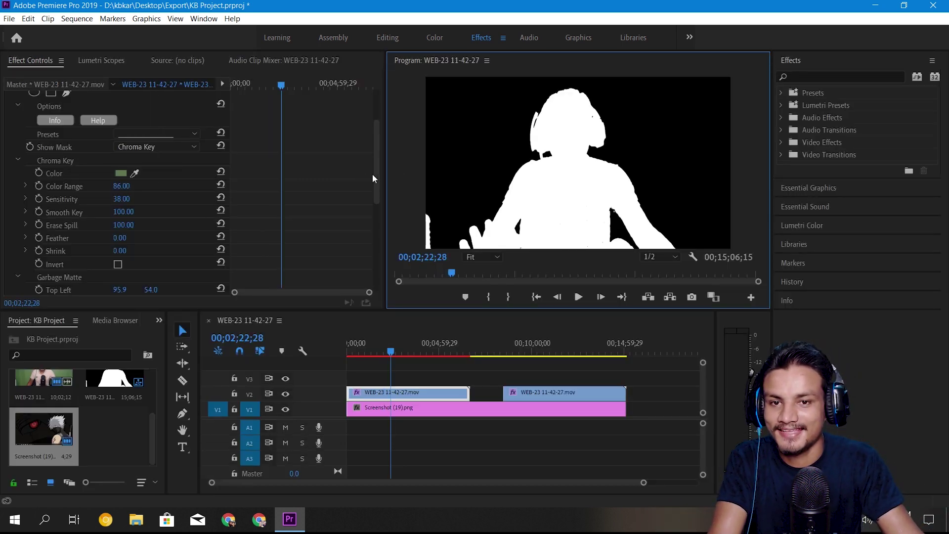
- Set the Chroma Key Feather to 2 and try a Shrink of 1 twice, returning Shrink to 0 each time
{"action": "left_click_drag", "start_coordinate": [374, 175], "coordinate": [378, 189]}
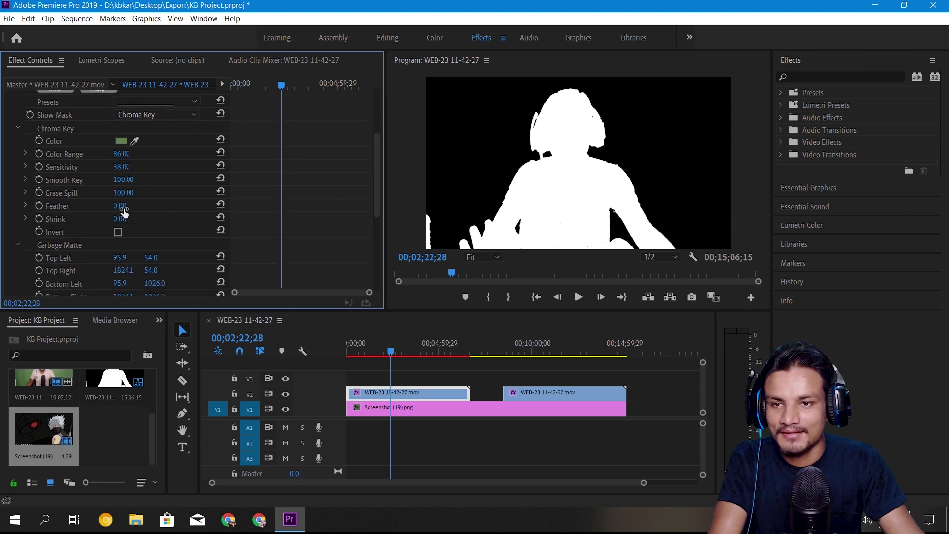
{"action": "left_click_drag", "start_coordinate": [120, 205], "coordinate": [127, 205]}
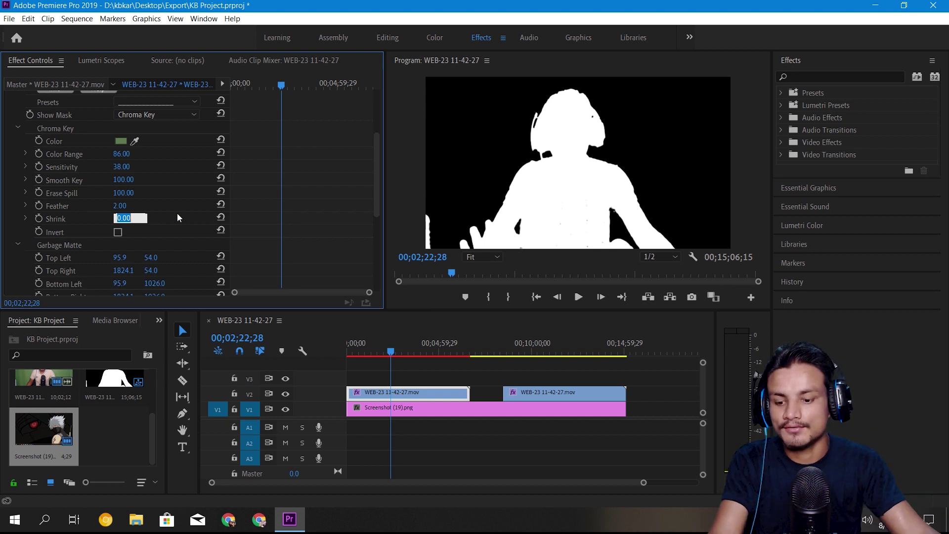
{"action": "type", "text": "1"}
{"action": "key", "text": "Return"}
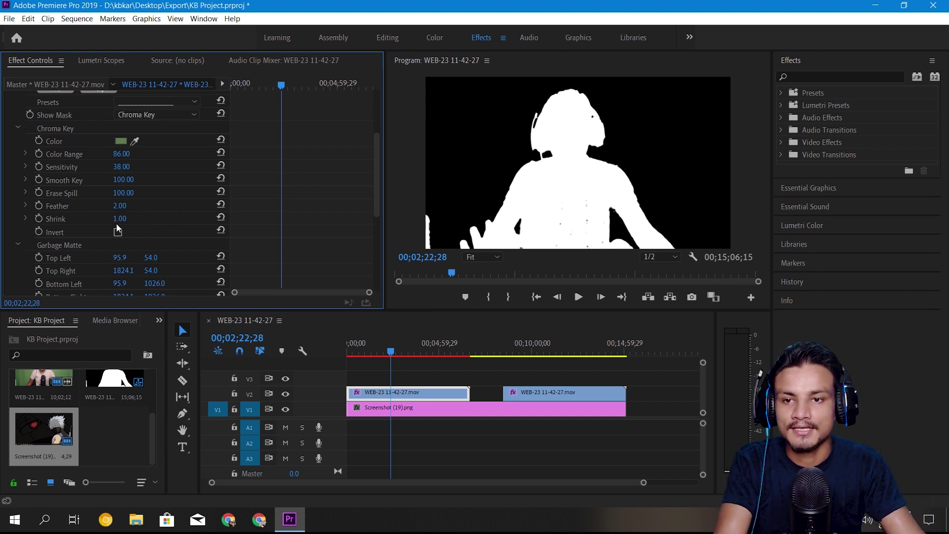
{"action": "key", "text": "ctrl+z"}
{"action": "mouse_move", "coordinate": [127, 218]}
{"action": "left_mouse_down"}
{"action": "mouse_move", "coordinate": [148, 218]}
{"action": "mouse_move", "coordinate": [116, 218]}
{"action": "left_mouse_up"}
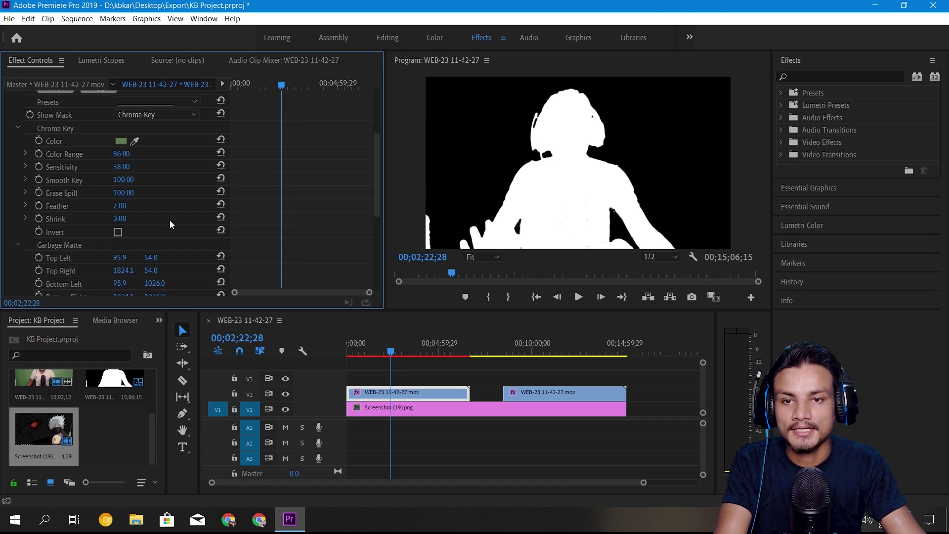
{"action": "scroll", "coordinate": [51, 186], "scroll_direction": "down", "scroll_amount": 2}
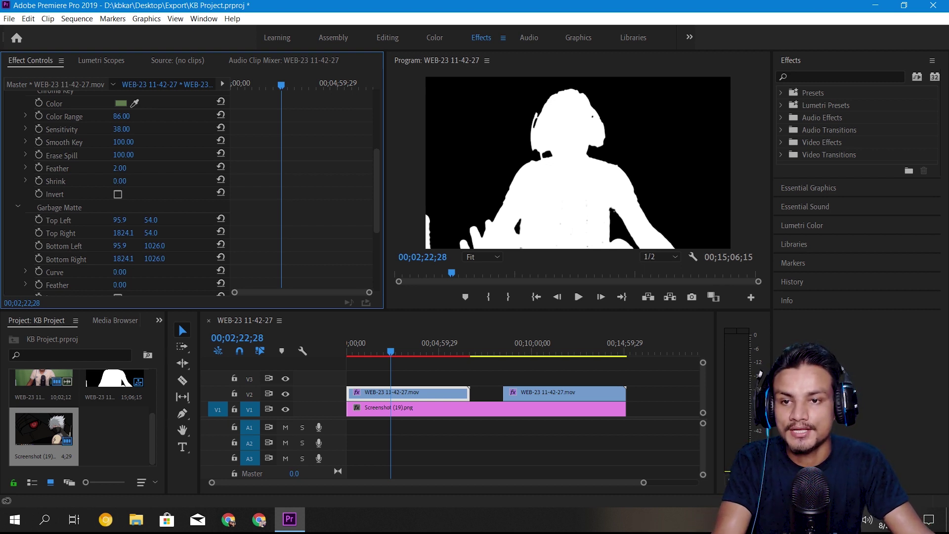
{"action": "type", "text": "1"}
{"action": "key", "text": "Return"}
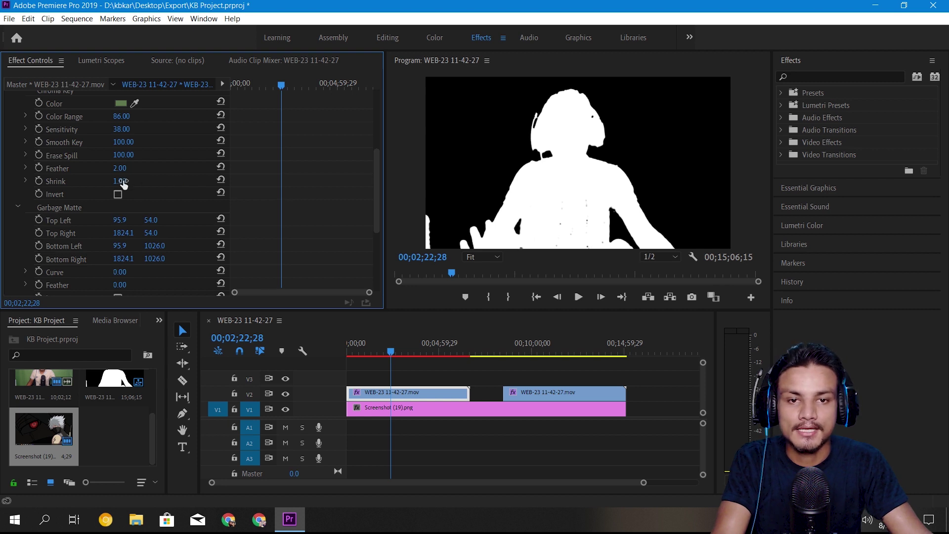
{"action": "mouse_move", "coordinate": [123, 185]}
{"action": "left_mouse_down"}
{"action": "mouse_move", "coordinate": [143, 184]}
{"action": "mouse_move", "coordinate": [106, 184]}
{"action": "left_mouse_up"}
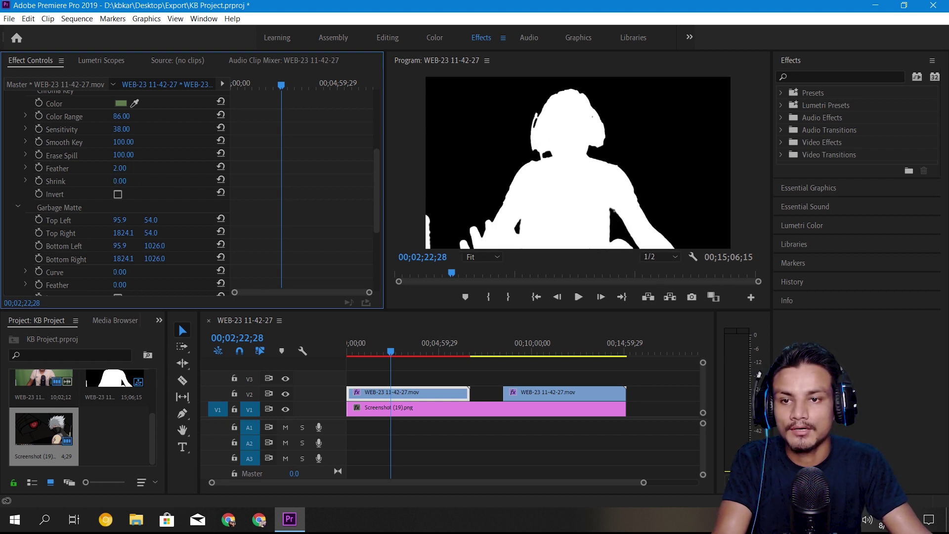
- Set the Chroma Key Feather to 1
{"action": "left_click", "coordinate": [119, 169]}
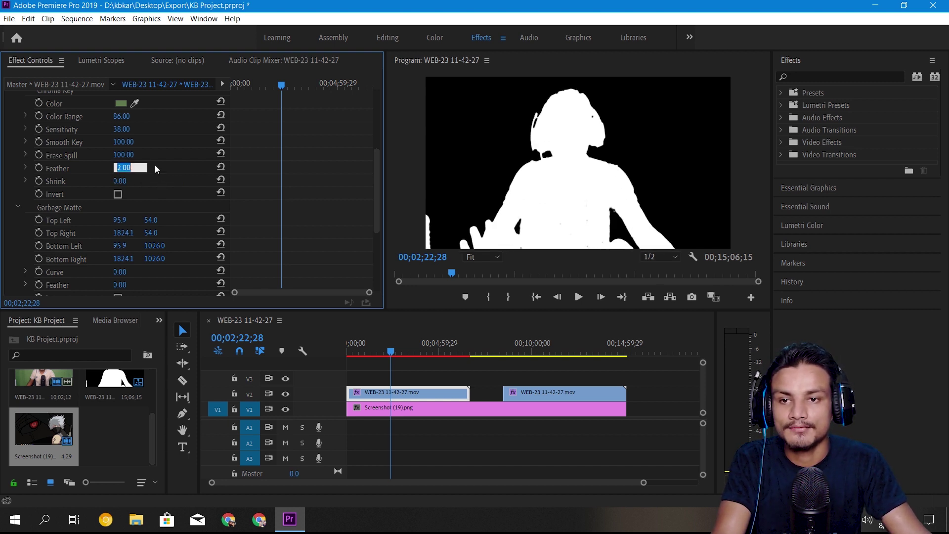
{"action": "type", "text": "1"}
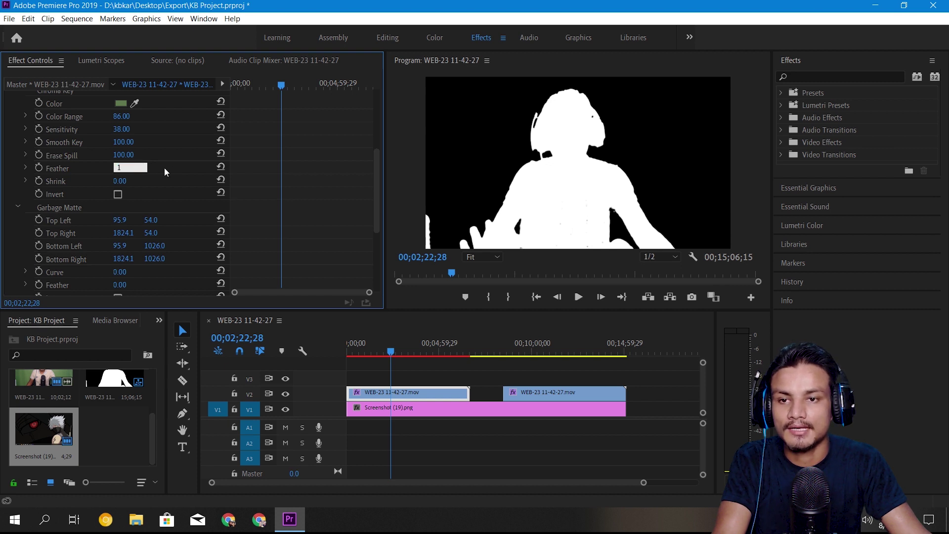
{"action": "key", "text": "Return"}
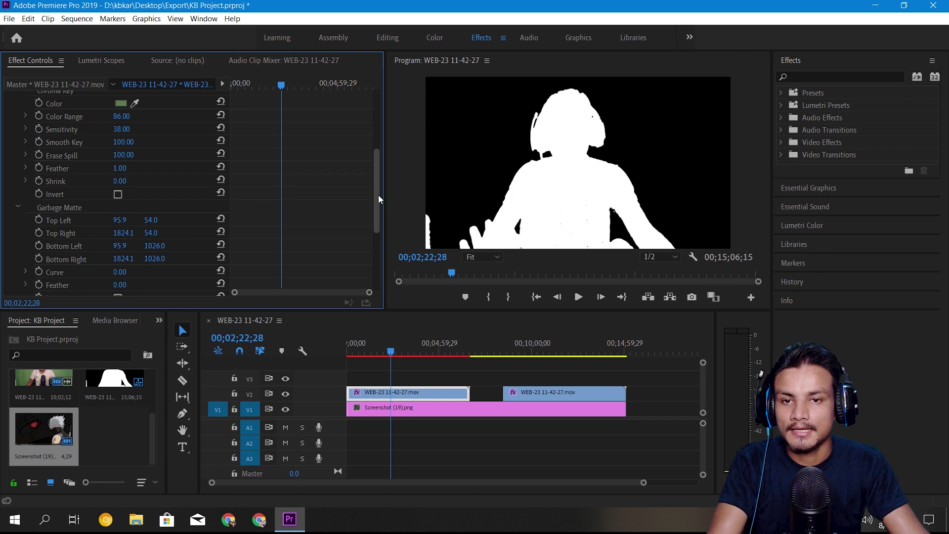
- Look through Chroma Key Pro's Garbage Matte, Outline and Drop Shadow settings, expanding the Outline group
{"action": "left_click_drag", "start_coordinate": [378, 195], "coordinate": [373, 229]}
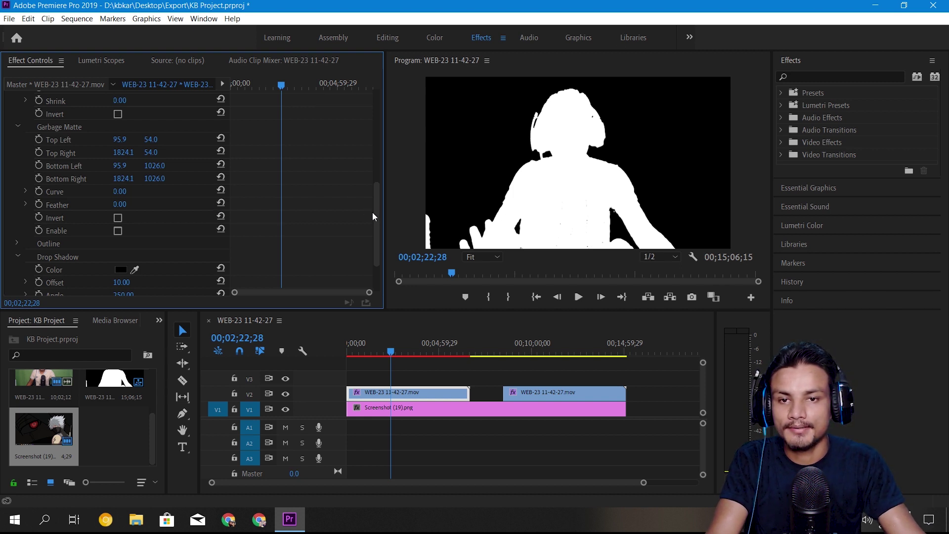
{"action": "left_click_drag", "start_coordinate": [375, 222], "coordinate": [374, 239]}
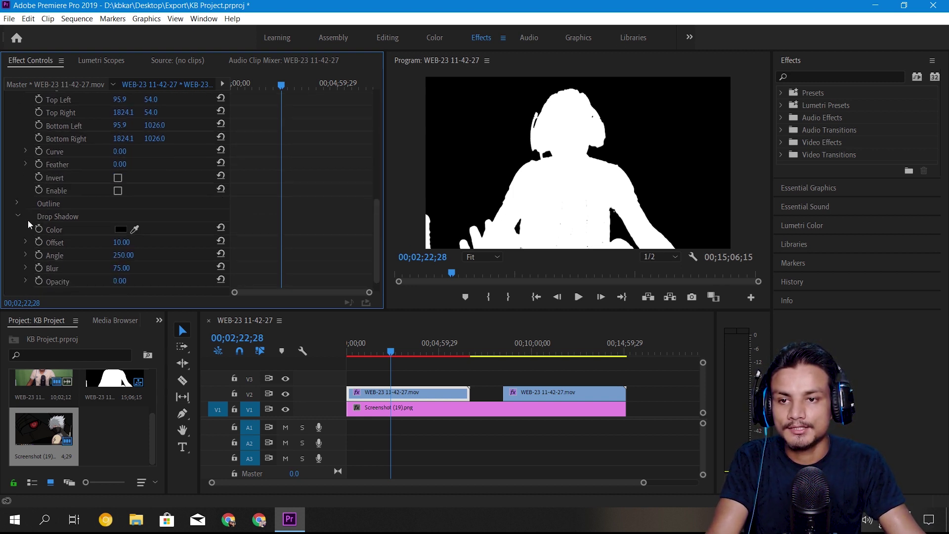
{"action": "left_click", "coordinate": [18, 202]}
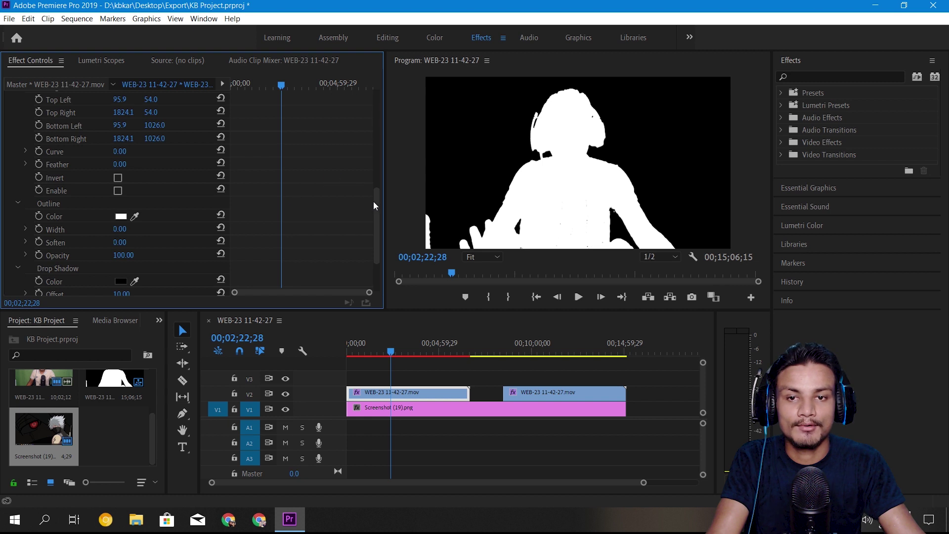
{"action": "scroll", "coordinate": [376, 209], "scroll_direction": "down", "scroll_amount": 2}
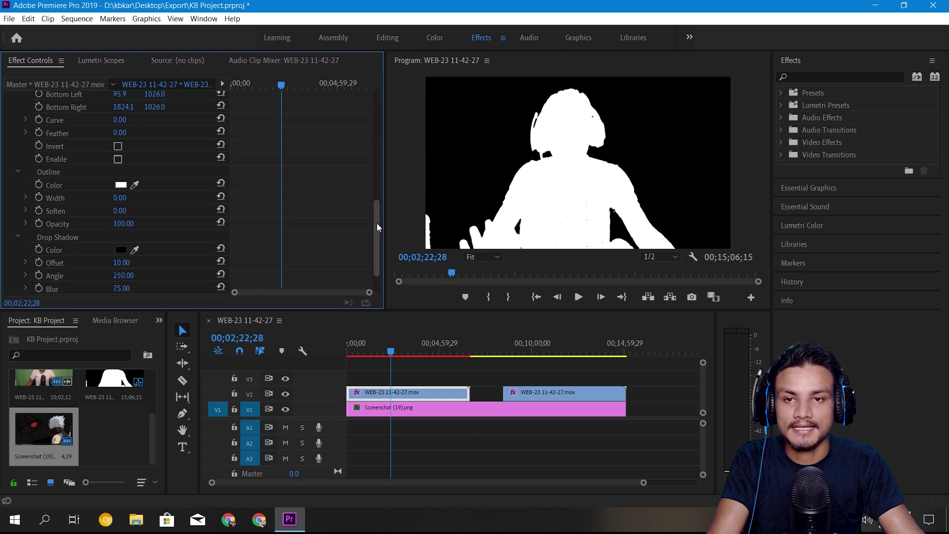
- Set Chroma Key Pro's Show Mask to None and return to its Outline and Drop Shadow settings
{"action": "left_click_drag", "start_coordinate": [377, 224], "coordinate": [374, 130]}
{"action": "left_click", "coordinate": [137, 168]}
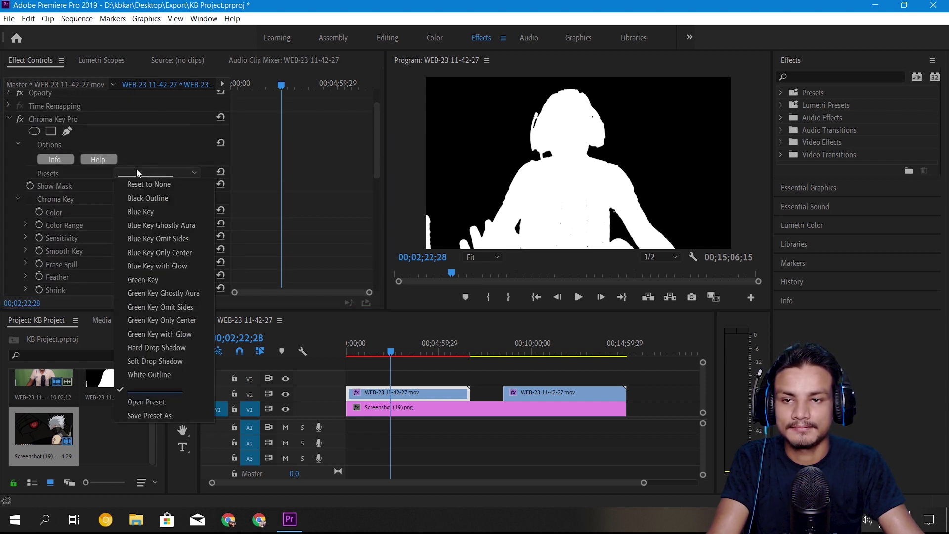
{"action": "left_click", "coordinate": [162, 185]}
{"action": "left_click", "coordinate": [163, 188]}
{"action": "left_click", "coordinate": [155, 201]}
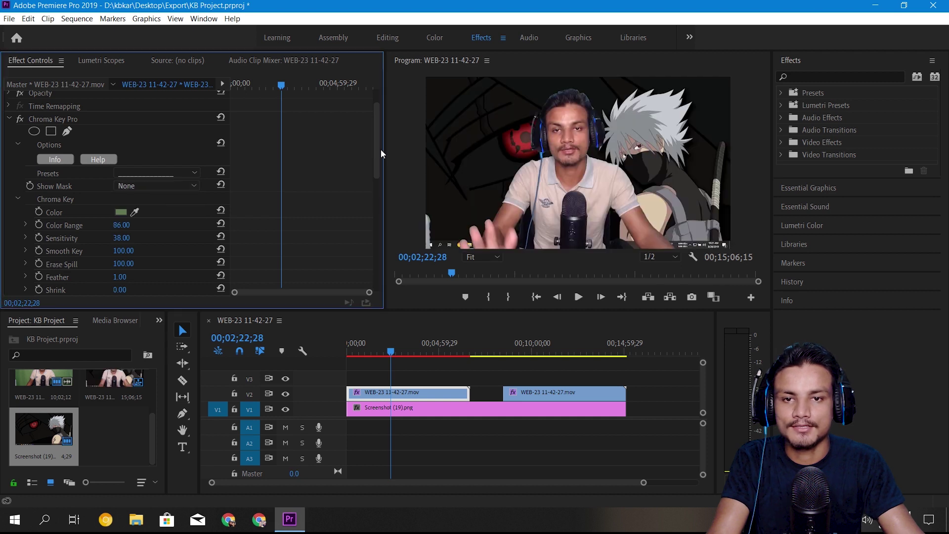
{"action": "left_click_drag", "start_coordinate": [380, 150], "coordinate": [387, 258]}
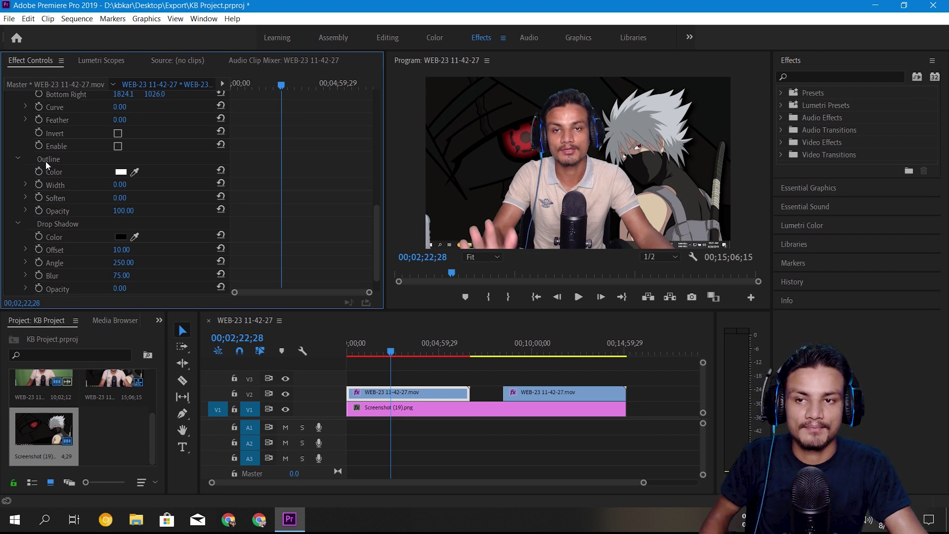
- Try a white outline around the subject with a Width of 23 and then 31, and Soften at 100
{"action": "left_click", "coordinate": [120, 185]}
{"action": "type", "text": "23"}
{"action": "key", "text": "Return"}
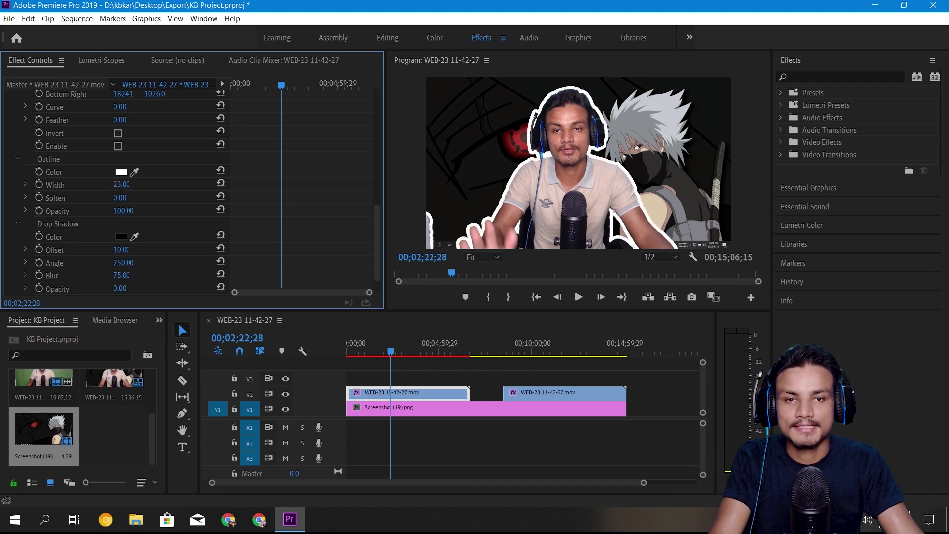
{"action": "left_click_drag", "start_coordinate": [120, 184], "coordinate": [185, 191]}
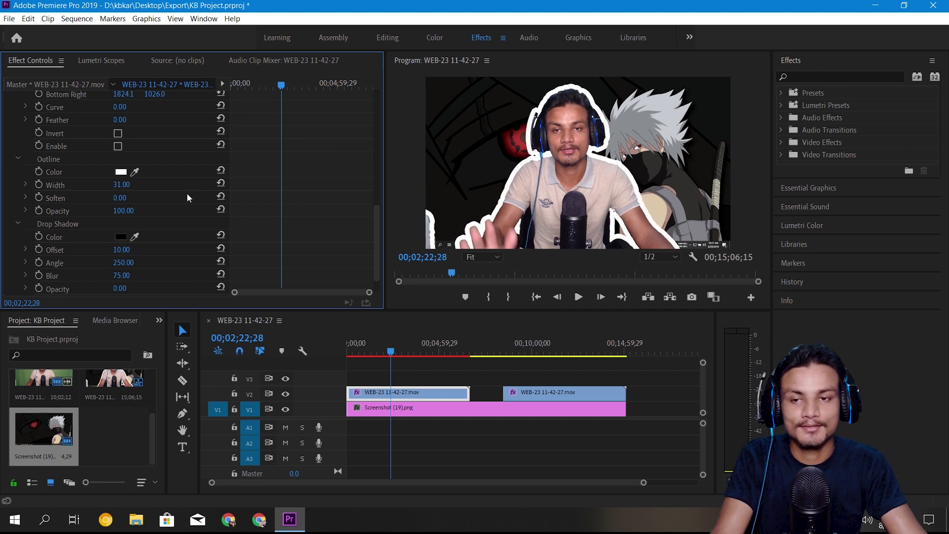
{"action": "mouse_move", "coordinate": [120, 198]}
{"action": "left_mouse_down"}
{"action": "mouse_move", "coordinate": [159, 199]}
{"action": "mouse_move", "coordinate": [131, 198]}
{"action": "left_mouse_up"}
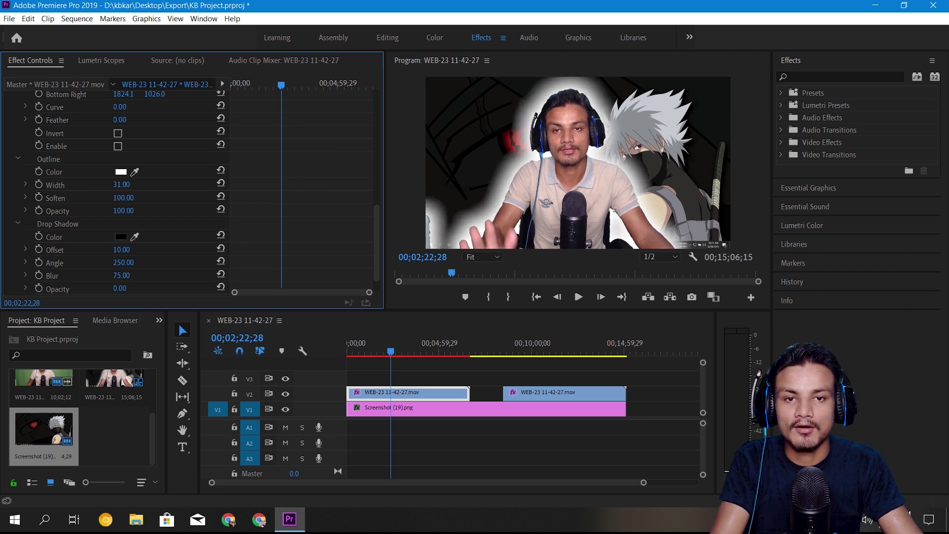
- Sample outline colors from the picture, then make the Outline dark red with Width 59 and Soften 0
{"action": "left_click_drag", "start_coordinate": [145, 164], "coordinate": [506, 153]}
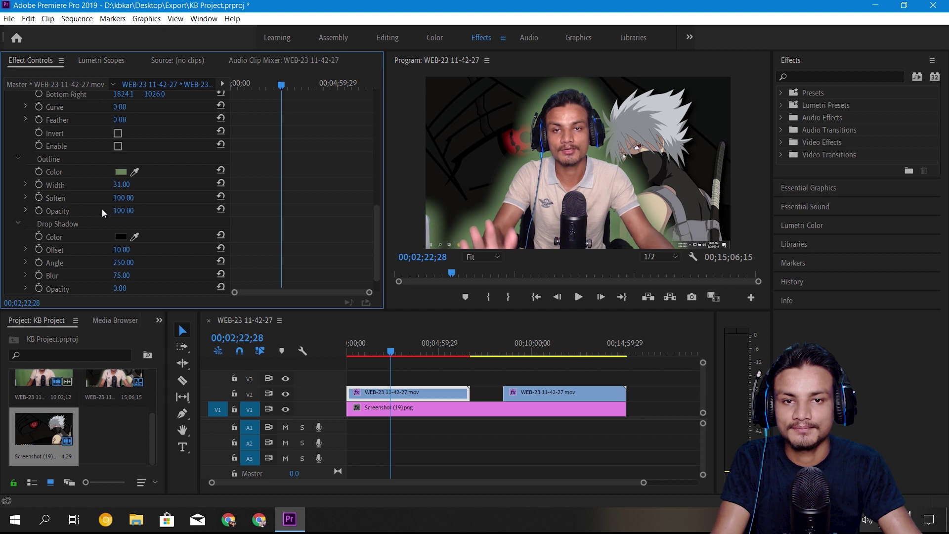
{"action": "left_click", "coordinate": [134, 172]}
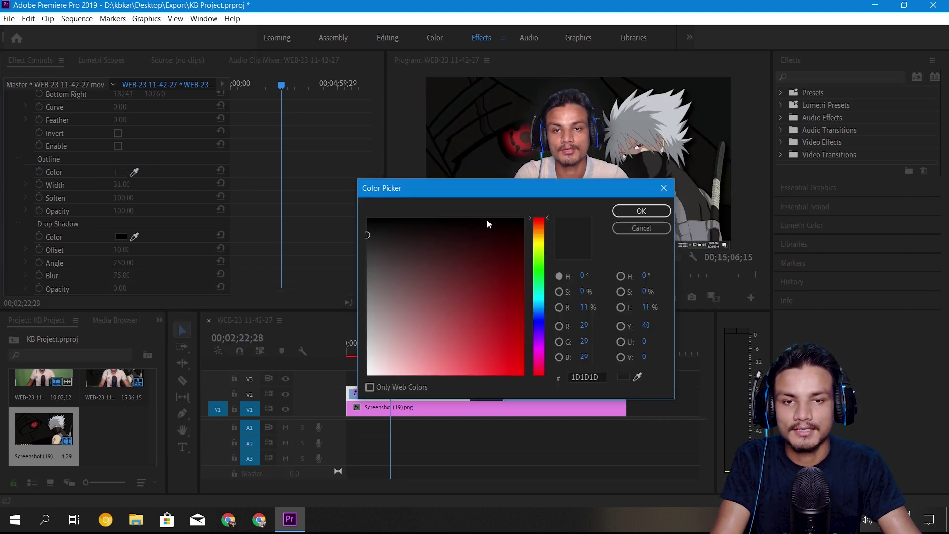
{"action": "left_click_drag", "start_coordinate": [476, 287], "coordinate": [526, 241]}
{"action": "left_click", "coordinate": [636, 212]}
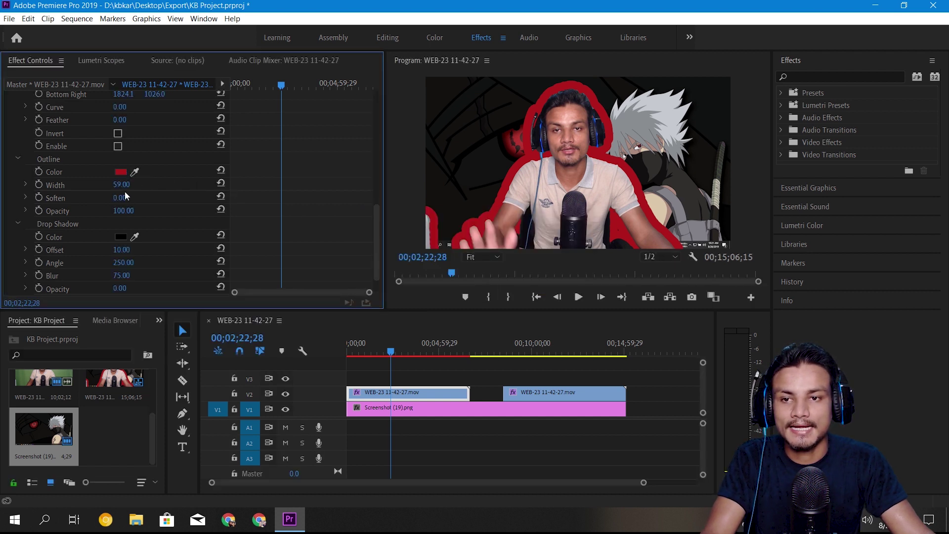
- Set the Outline Width to 0
{"action": "left_click", "coordinate": [121, 185]}
{"action": "type", "text": "0"}
{"action": "key", "text": "Return"}
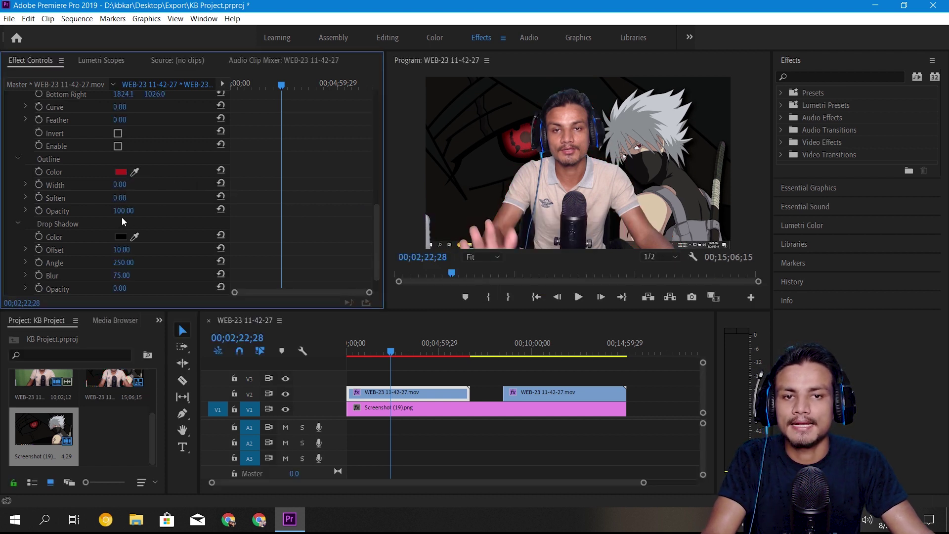
- Enlarge the program view and scrub through the first clip to examine the keyed composite, then restore the layout
{"action": "left_click", "coordinate": [553, 149]}
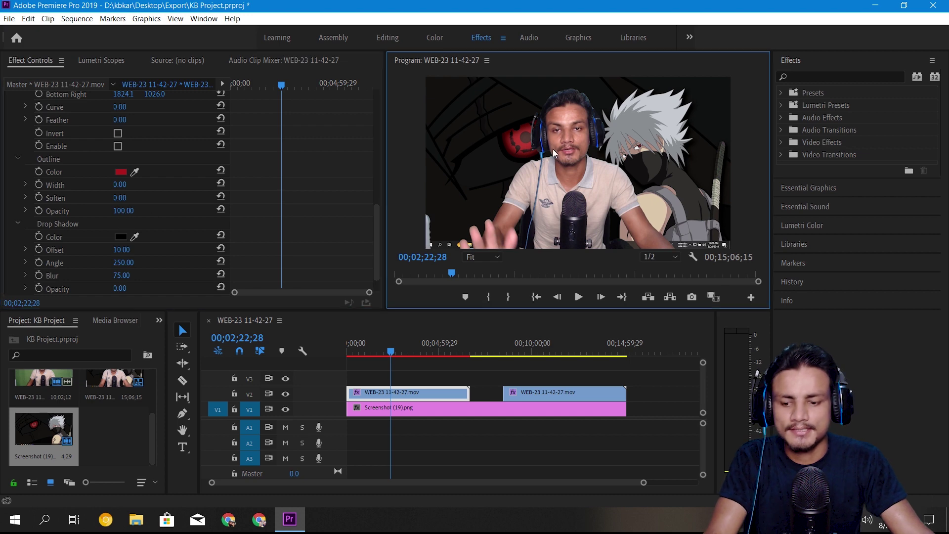
{"action": "key", "text": "grave"}
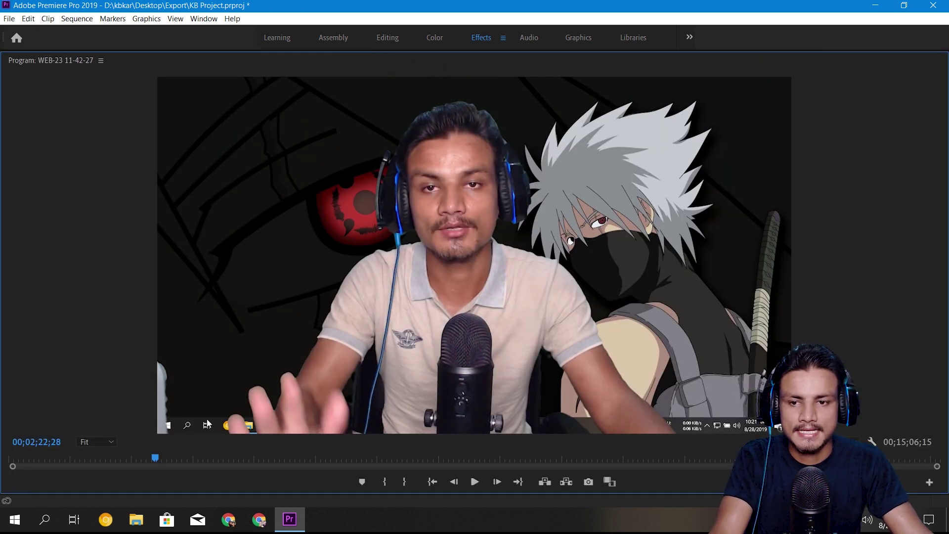
{"action": "left_click_drag", "start_coordinate": [155, 459], "coordinate": [441, 438]}
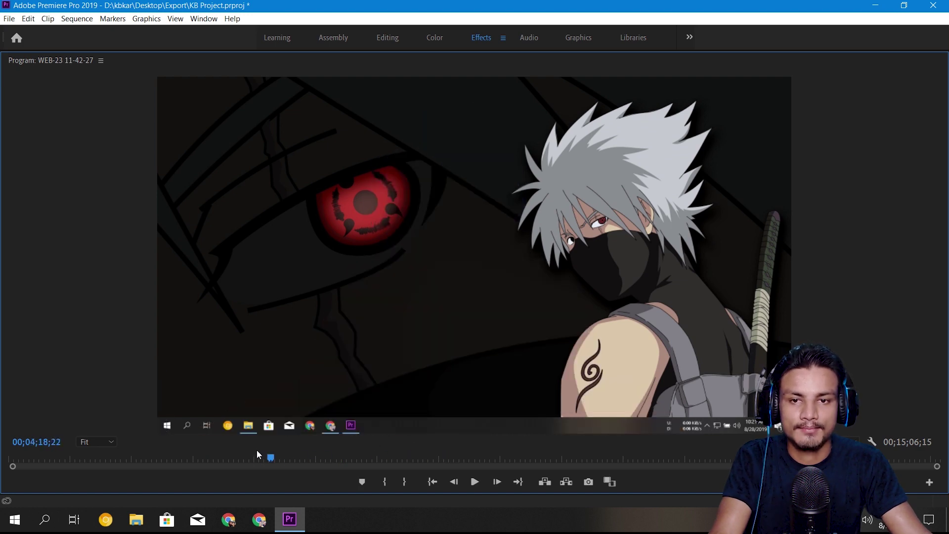
{"action": "left_click_drag", "start_coordinate": [215, 456], "coordinate": [170, 466]}
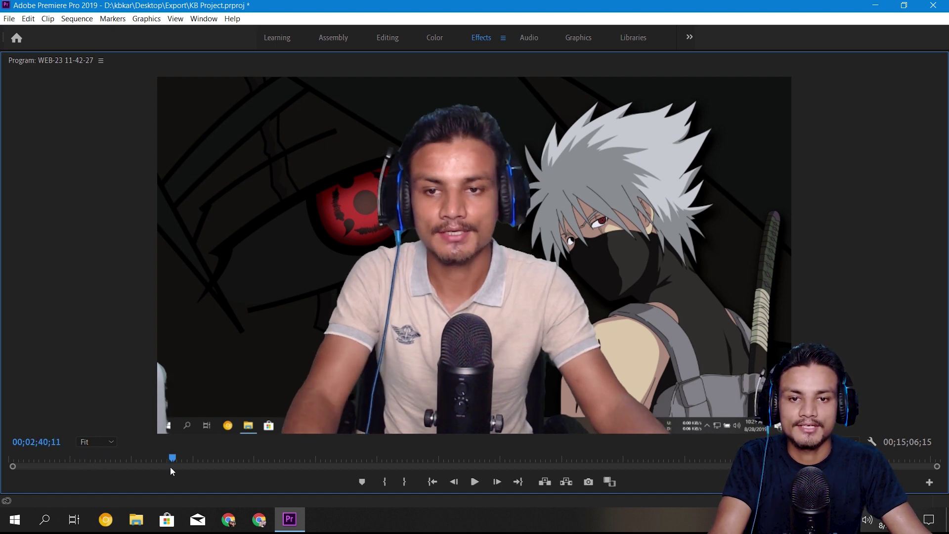
{"action": "key", "text": "grave"}
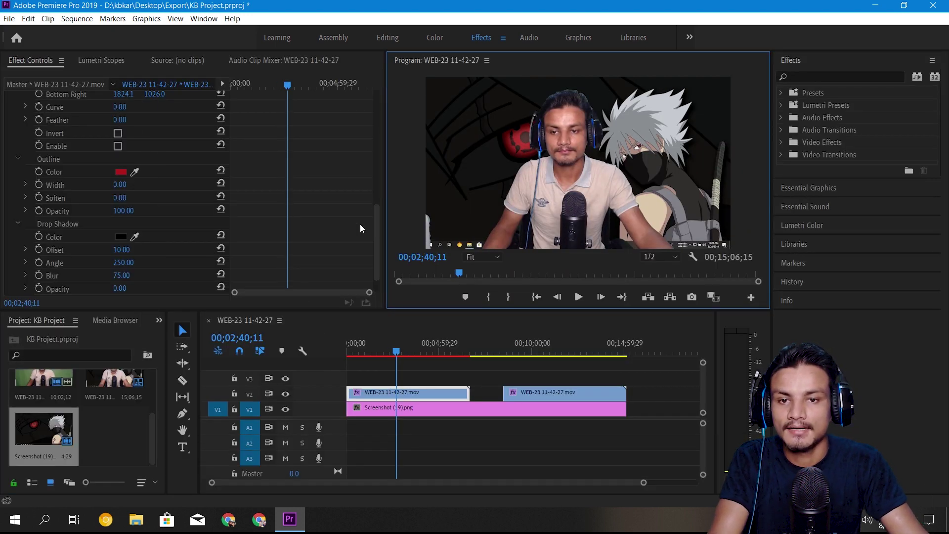
- Set Chroma Key Pro's Drop Shadow to Offset 0, Angle 163, Blur 100 and Opacity 82
{"action": "left_click_drag", "start_coordinate": [378, 235], "coordinate": [375, 252]}
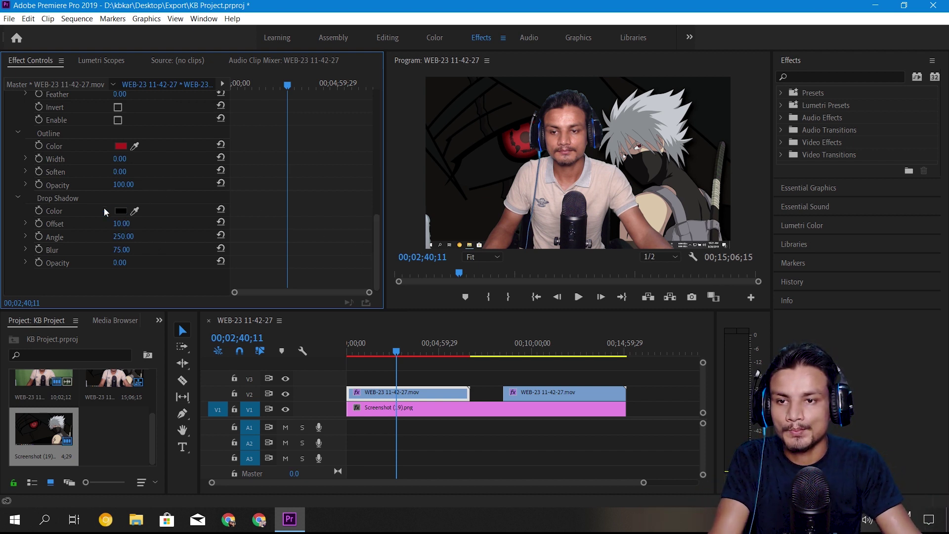
{"action": "left_click_drag", "start_coordinate": [121, 223], "coordinate": [131, 262]}
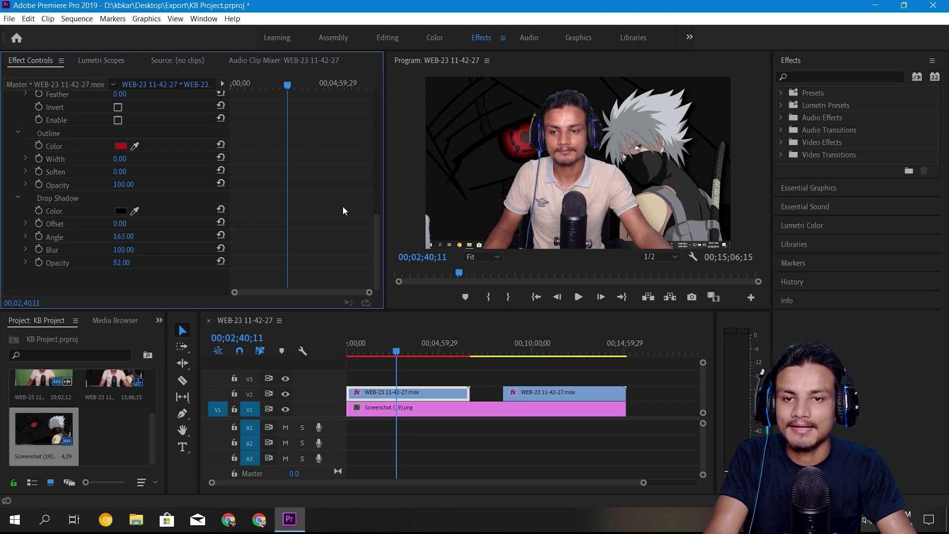
- Set Chroma Key Pro's Show Mask to Chroma Key on the first clip
{"action": "scroll", "coordinate": [376, 218], "scroll_direction": "up", "scroll_amount": 10}
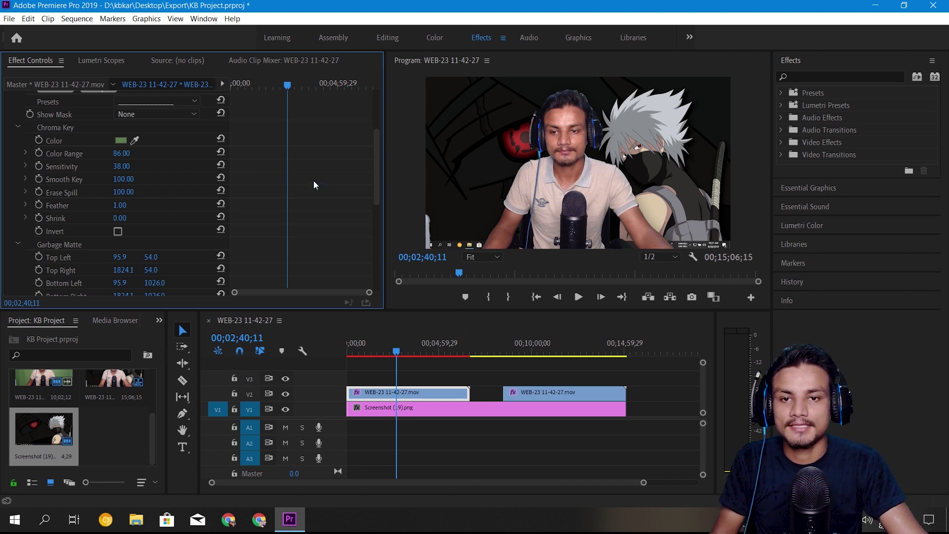
{"action": "left_click_drag", "start_coordinate": [375, 179], "coordinate": [305, 148]}
{"action": "left_click", "coordinate": [161, 184]}
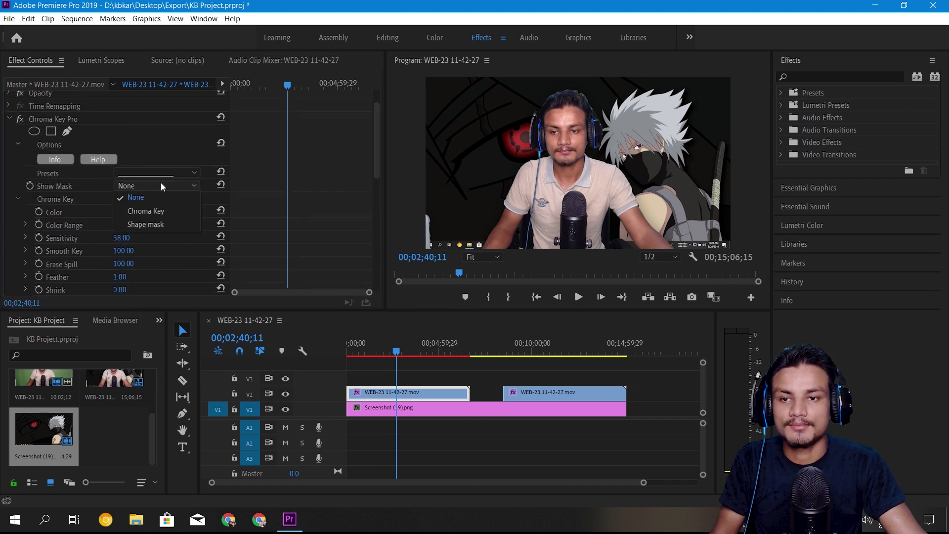
{"action": "left_click", "coordinate": [168, 209]}
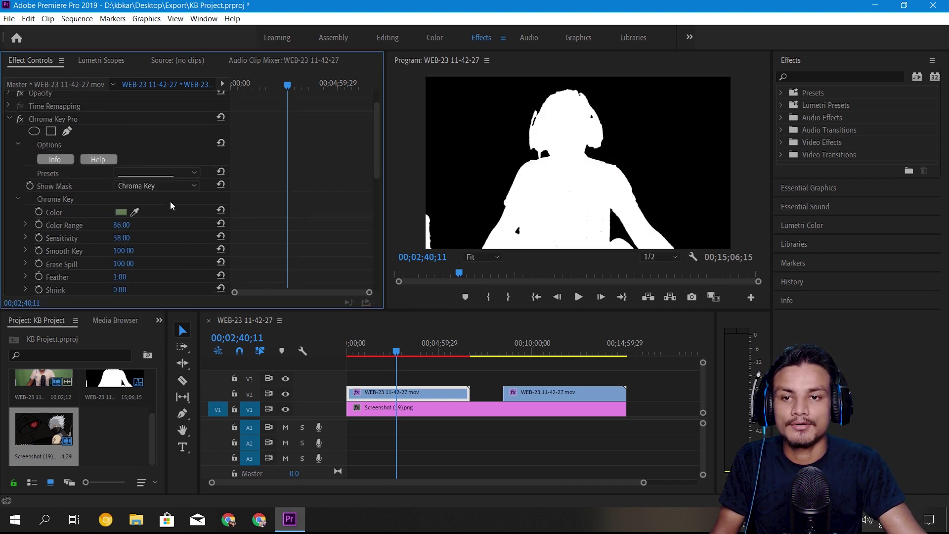
- Select the second clip and compare its Ultra Key alpha matte with the first clip's Chroma Key Pro matte
{"action": "left_click", "coordinate": [530, 394]}
{"action": "left_click", "coordinate": [531, 343]}
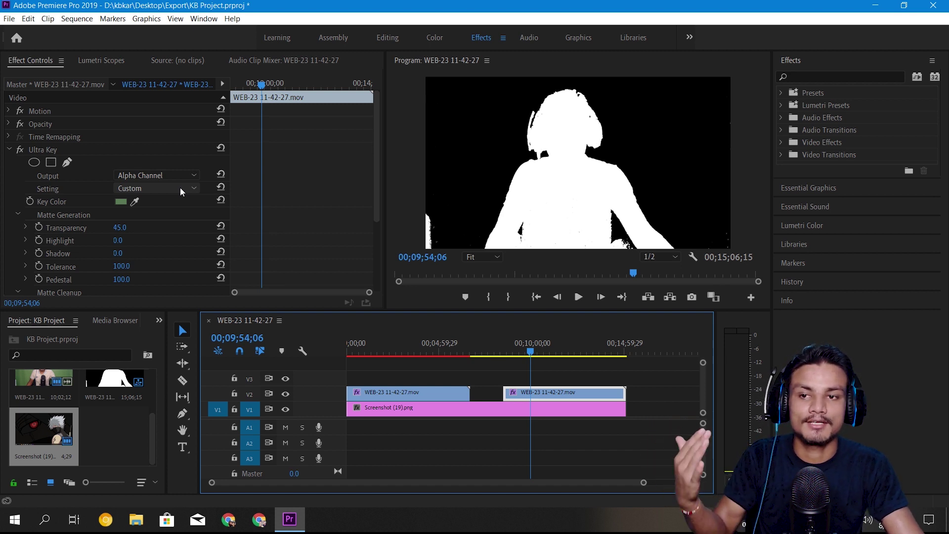
{"action": "left_click", "coordinate": [401, 352]}
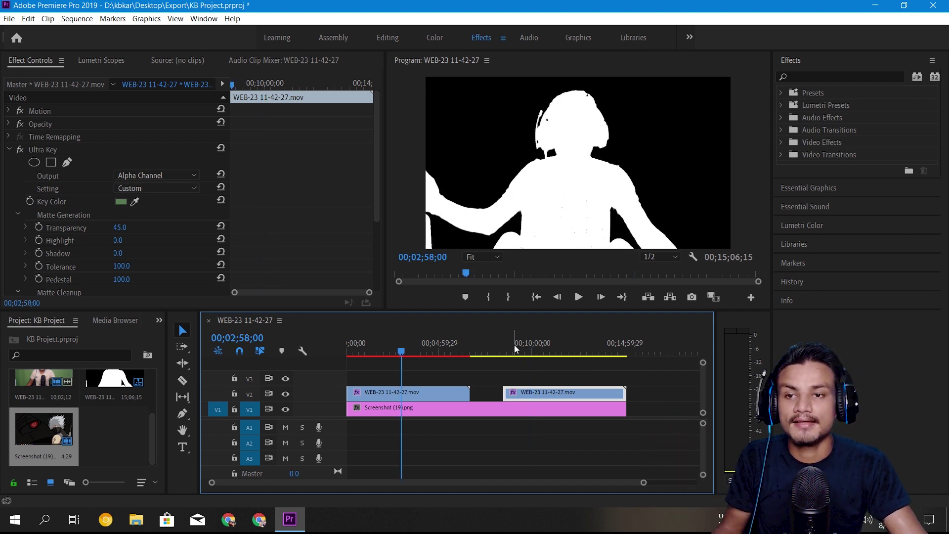